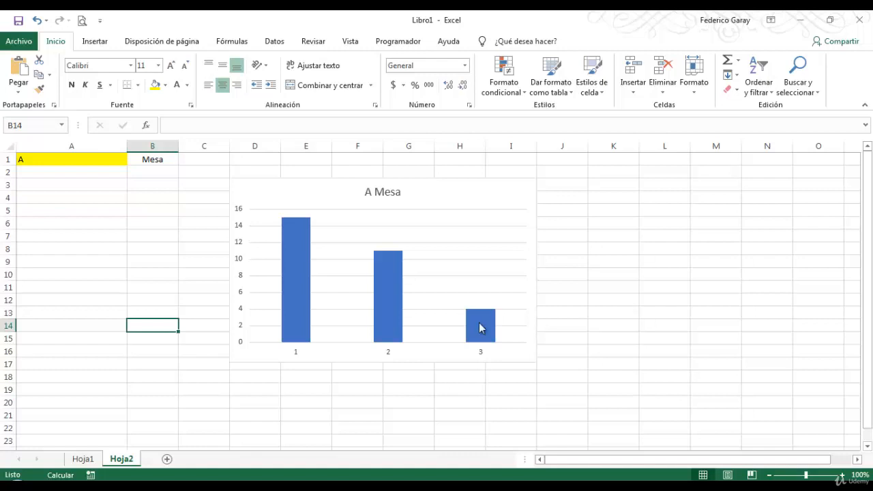
Switch the index in cell A1 of Hoja2 to B, C and finally D, comparing the chart with the source table on Hoja1
{"action": "left_click", "coordinate": [82, 459]}
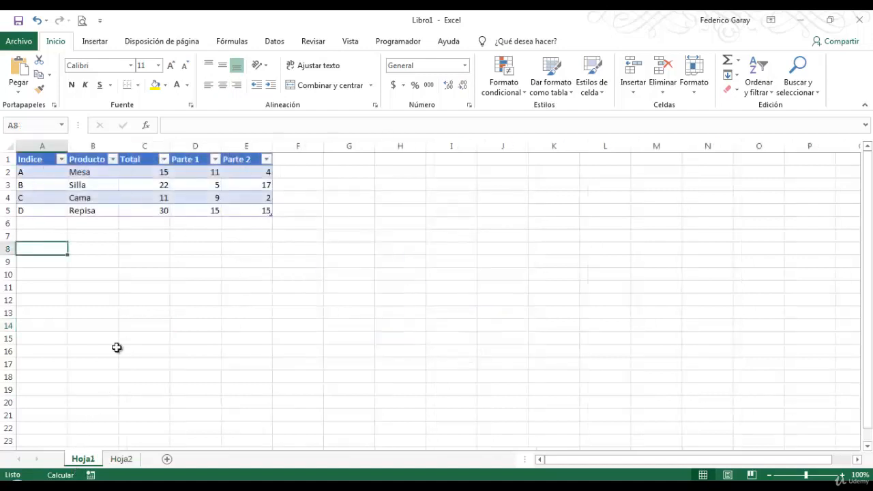
{"action": "left_click", "coordinate": [127, 460]}
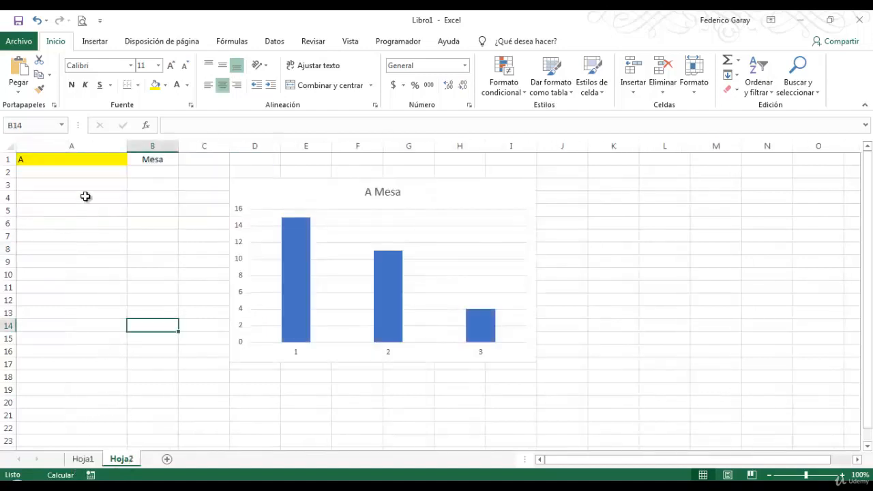
{"action": "left_click", "coordinate": [84, 198]}
{"action": "left_click", "coordinate": [119, 159]}
{"action": "left_click", "coordinate": [133, 164]}
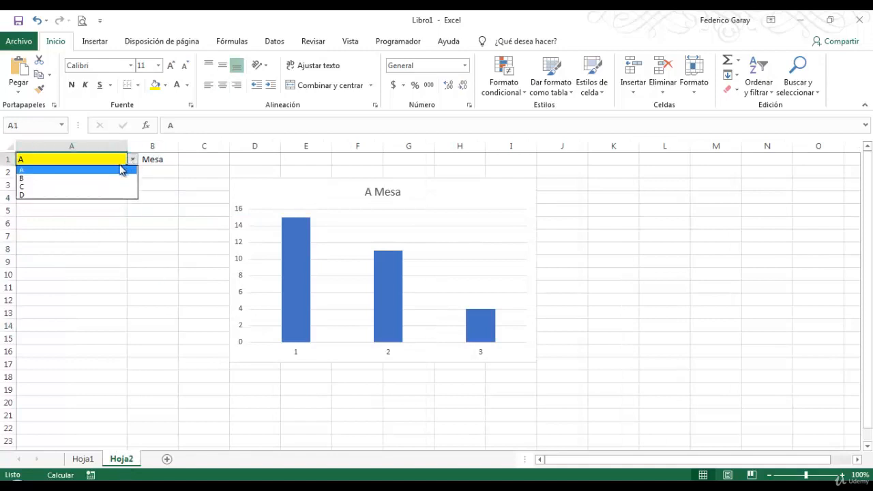
{"action": "left_click", "coordinate": [119, 177]}
{"action": "left_click", "coordinate": [134, 163]}
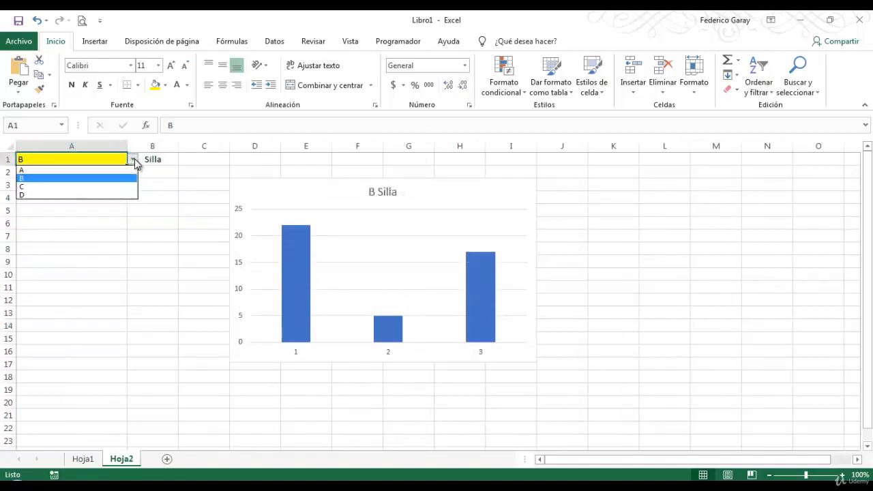
{"action": "left_click", "coordinate": [103, 189]}
{"action": "left_click", "coordinate": [134, 162]}
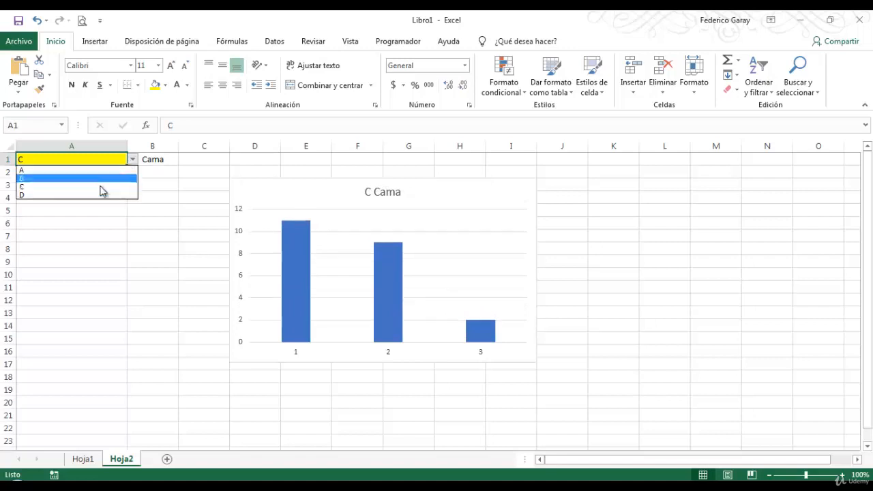
{"action": "left_click", "coordinate": [96, 195]}
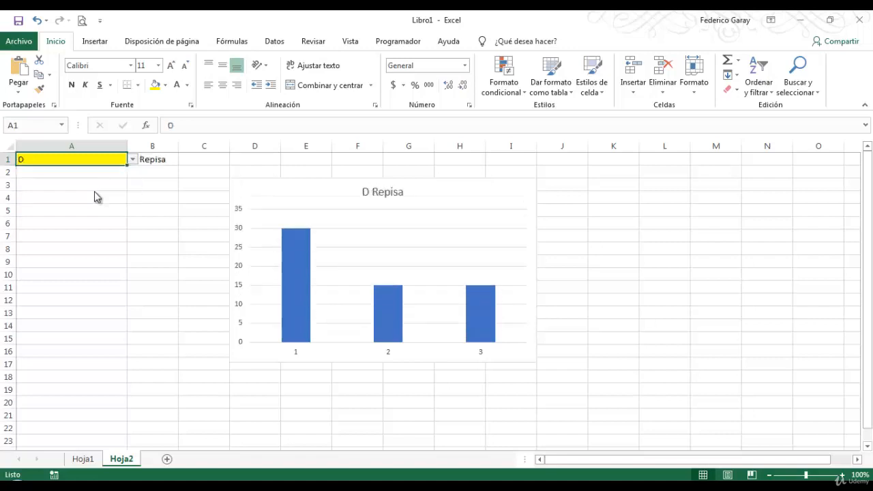
{"action": "left_click", "coordinate": [81, 460]}
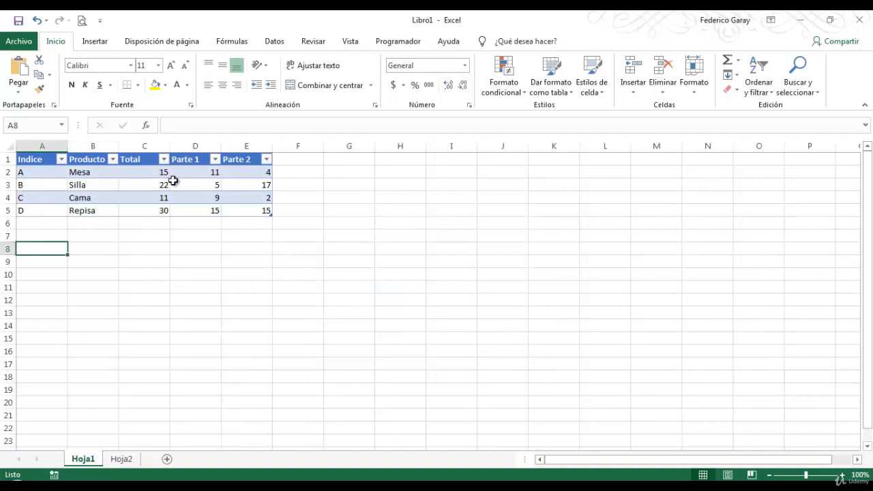
{"action": "left_click", "coordinate": [121, 459]}
{"action": "left_click", "coordinate": [146, 247]}
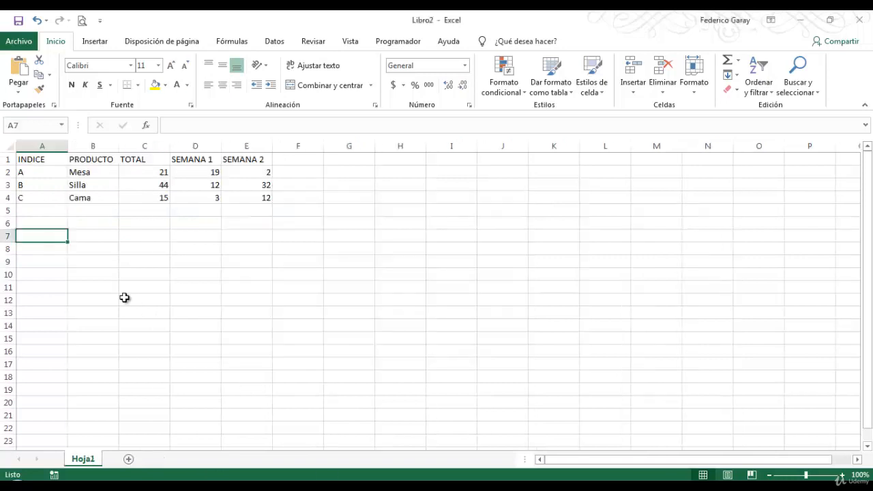
In the Libro2 workbook, convert the data range A1:E4 on Hoja1 into a table with headers
{"action": "left_click", "coordinate": [116, 276]}
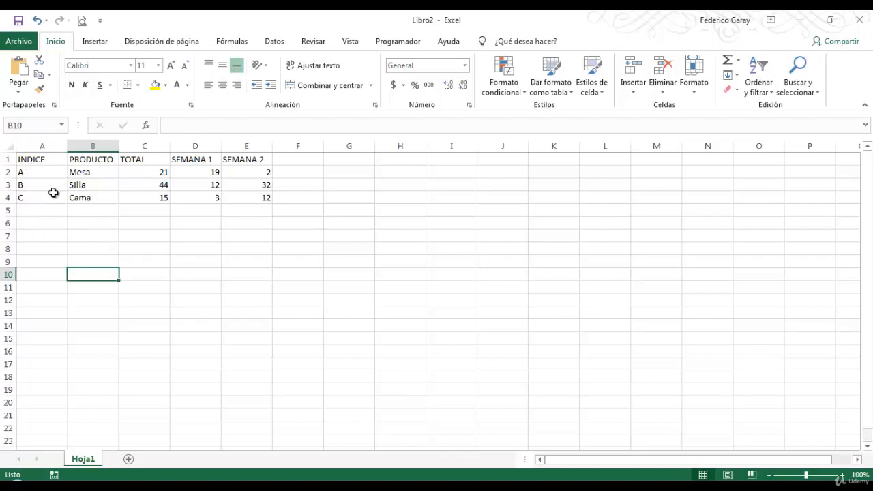
{"action": "left_click", "coordinate": [94, 173]}
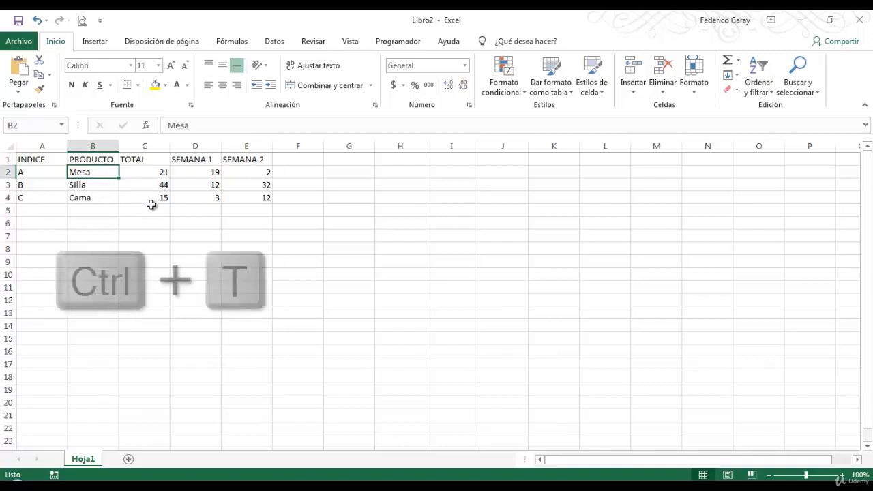
{"action": "key", "text": "ctrl+t"}
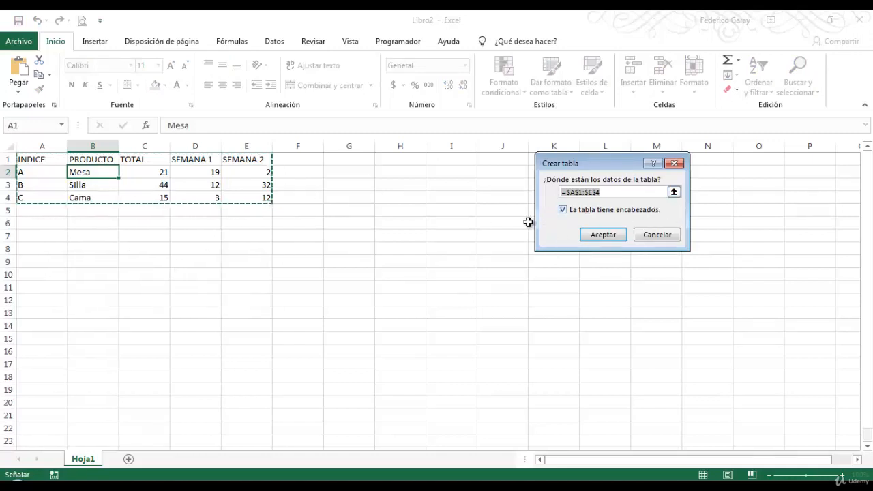
{"action": "left_click", "coordinate": [602, 235]}
{"action": "left_click", "coordinate": [295, 262]}
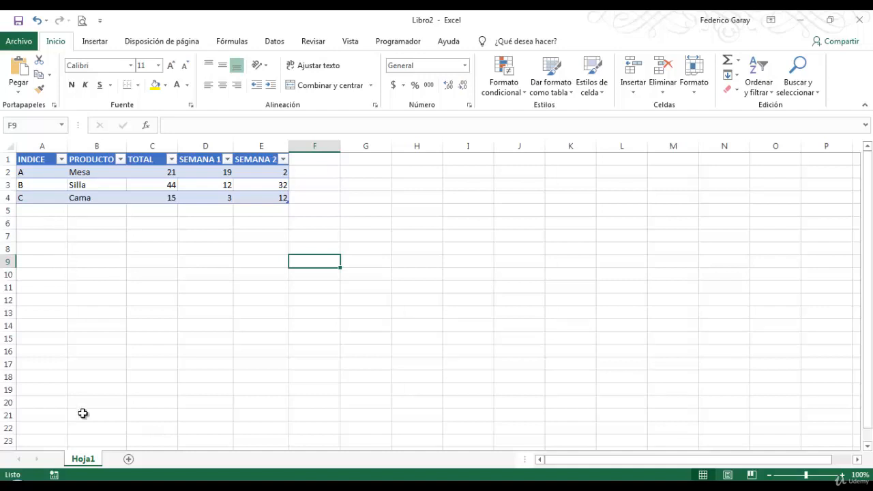
Add a second worksheet and fill its cell A1 with yellow
{"action": "left_click", "coordinate": [128, 460]}
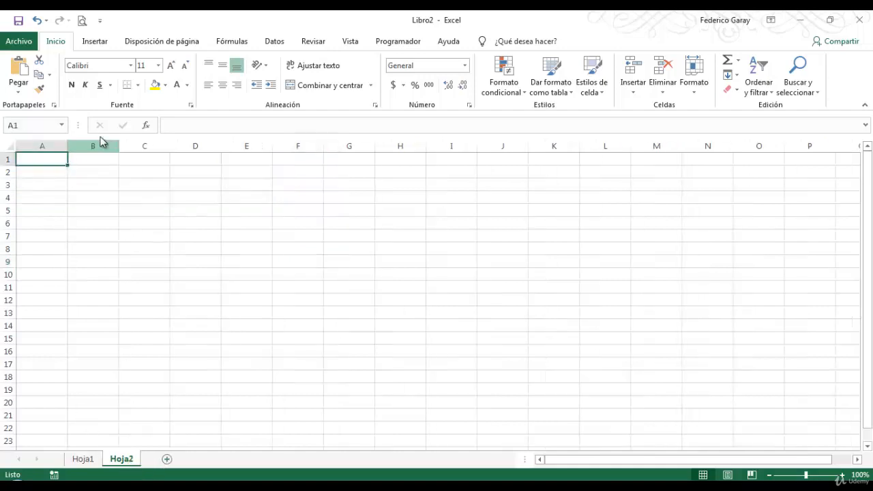
{"action": "left_click", "coordinate": [153, 87]}
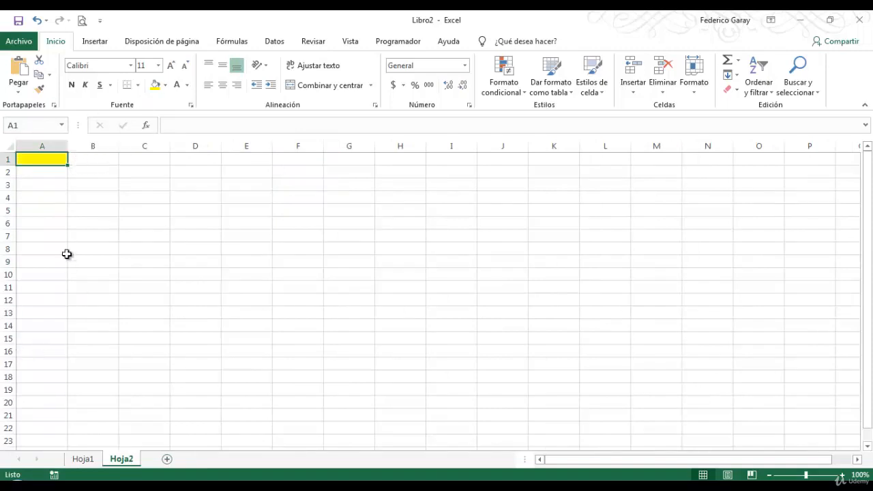
Give cell A2 on Hoja1, the first index entry of the table, the name MiLista
{"action": "left_click", "coordinate": [88, 461]}
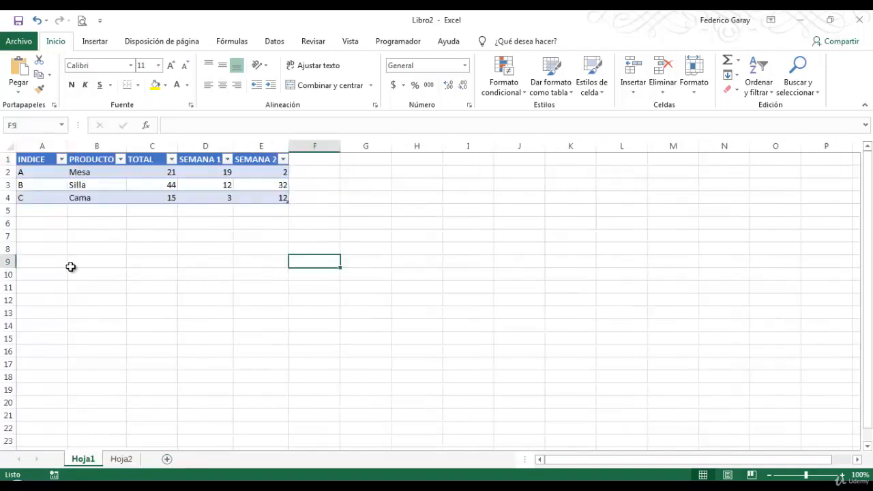
{"action": "left_click", "coordinate": [33, 175]}
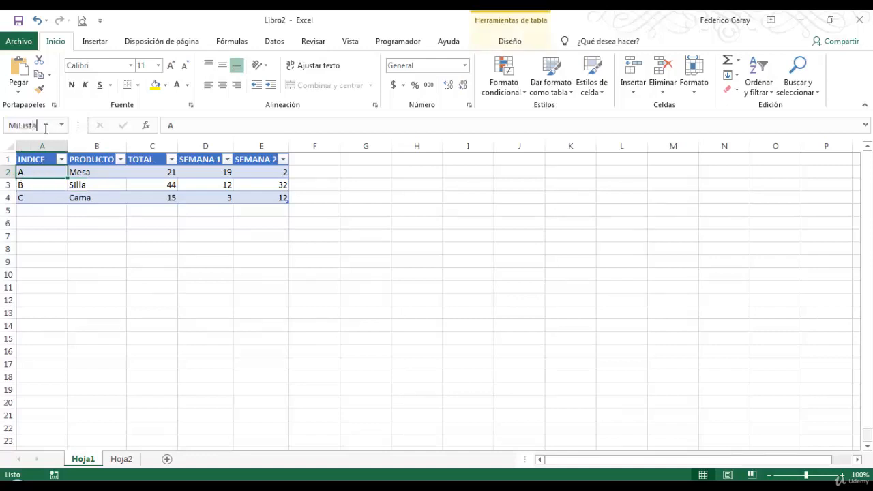
{"action": "key", "text": "Return"}
Redefine the name MiLista in the Name Manager so it refers to $A$2:$A$4 on Hoja1
{"action": "left_click", "coordinate": [231, 41]}
{"action": "left_click", "coordinate": [359, 69]}
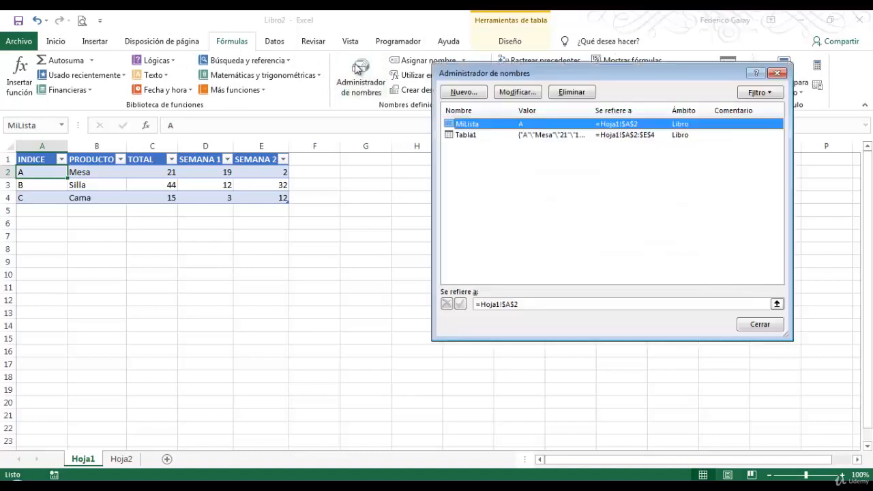
{"action": "left_click", "coordinate": [465, 136]}
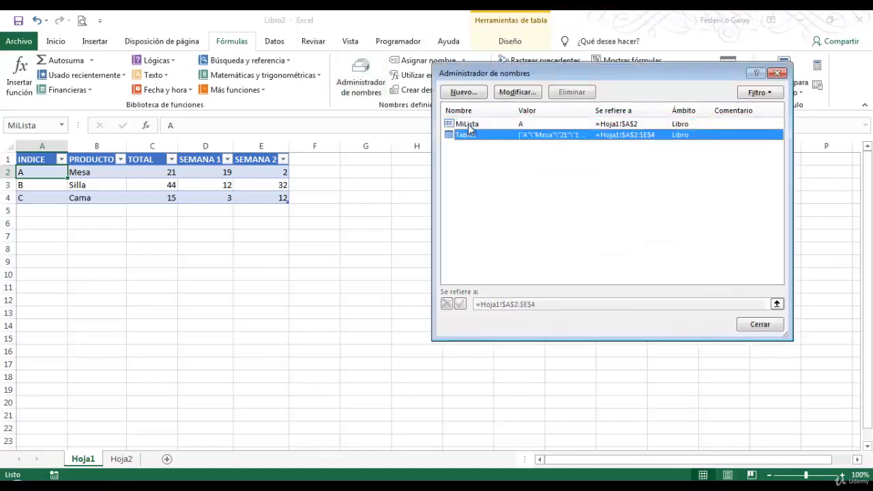
{"action": "left_click", "coordinate": [469, 126]}
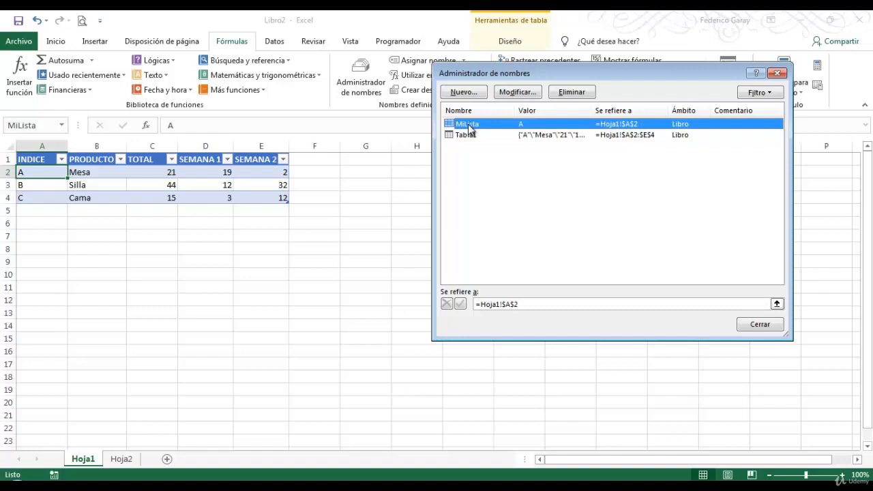
{"action": "left_click", "coordinate": [534, 304]}
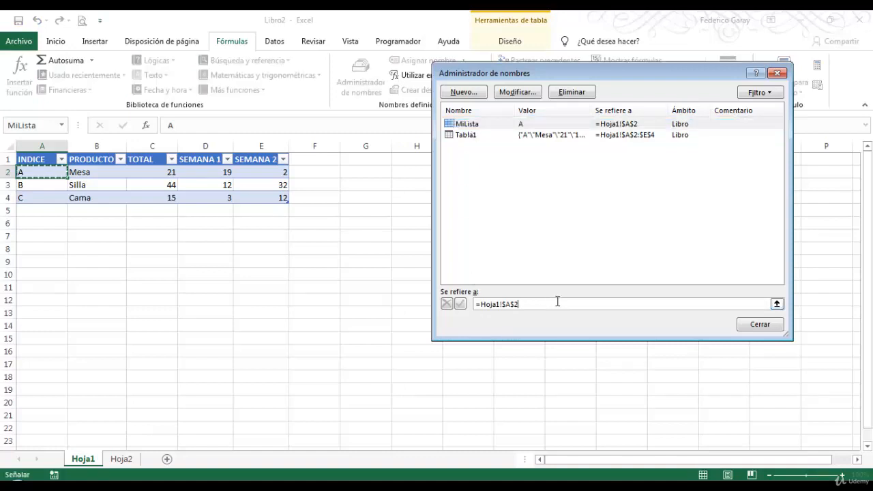
{"action": "key", "text": "F8"}
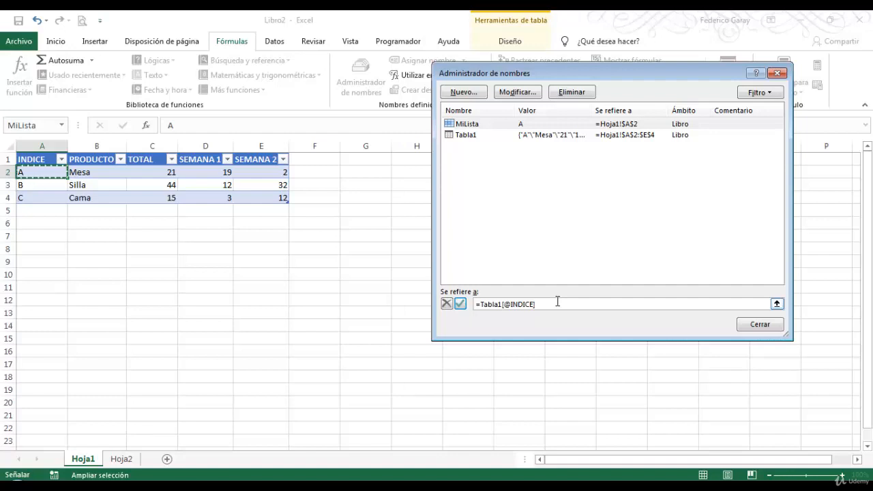
{"action": "key", "text": "BackSpace"}
{"action": "key", "text": "BackSpace"}
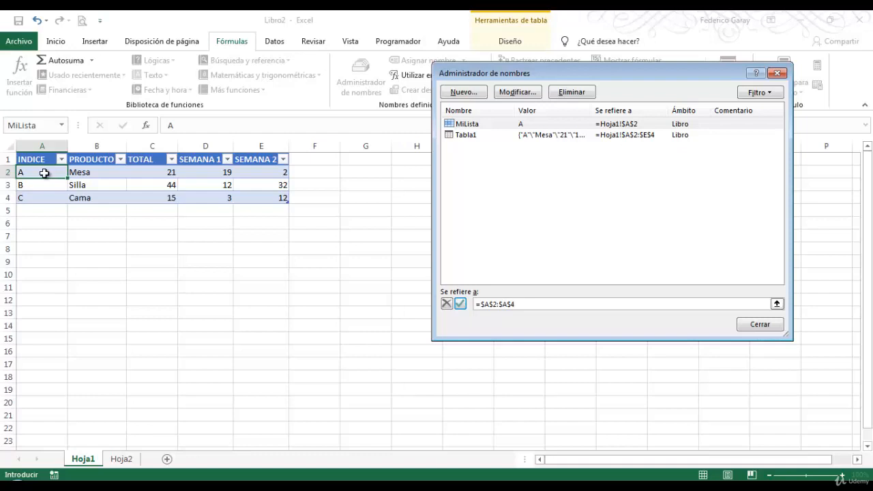
{"action": "key", "text": "Return"}
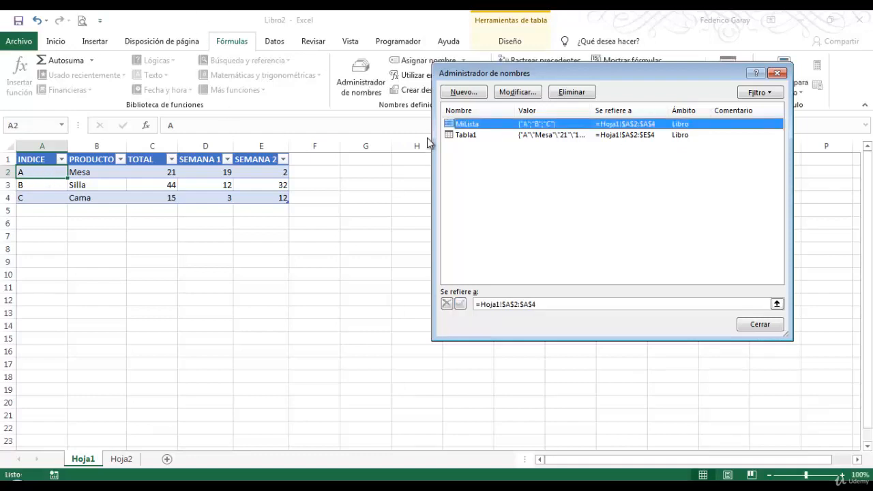
{"action": "left_click", "coordinate": [524, 305]}
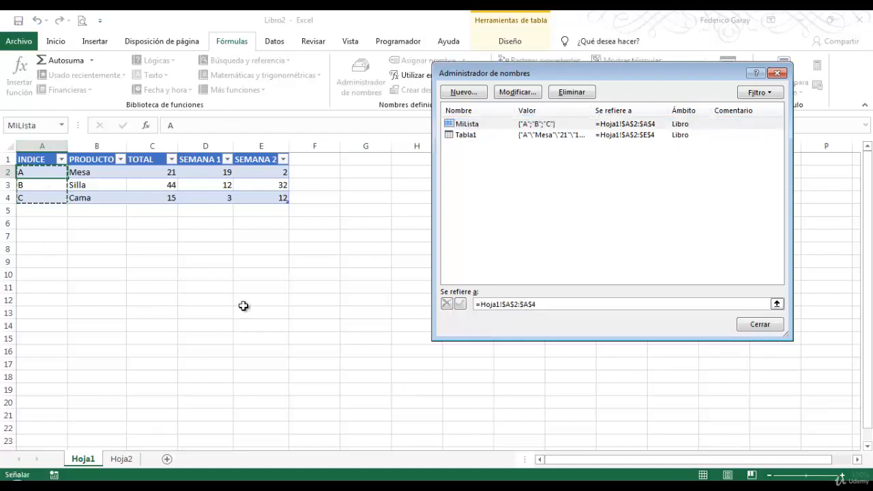
{"action": "left_click", "coordinate": [760, 324]}
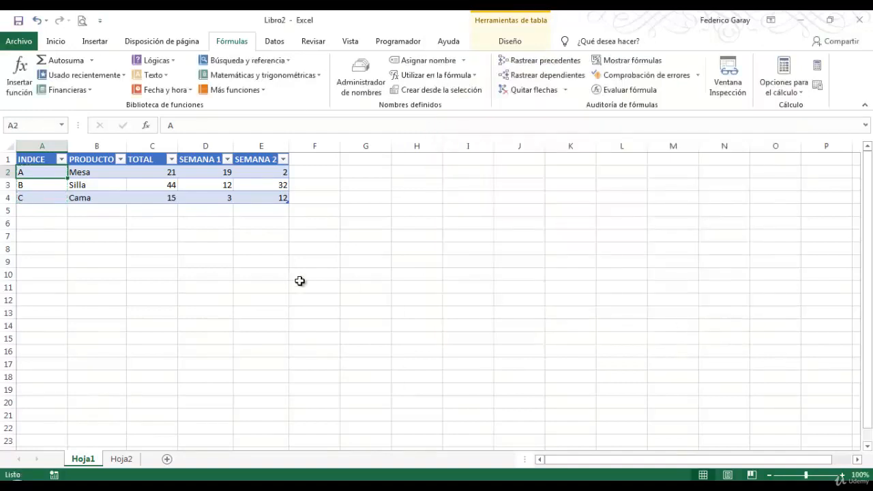
Apply data validation of type Lista with the source =MiLista to cell A1 on Hoja2, and check the choices it offers
{"action": "left_click", "coordinate": [121, 459]}
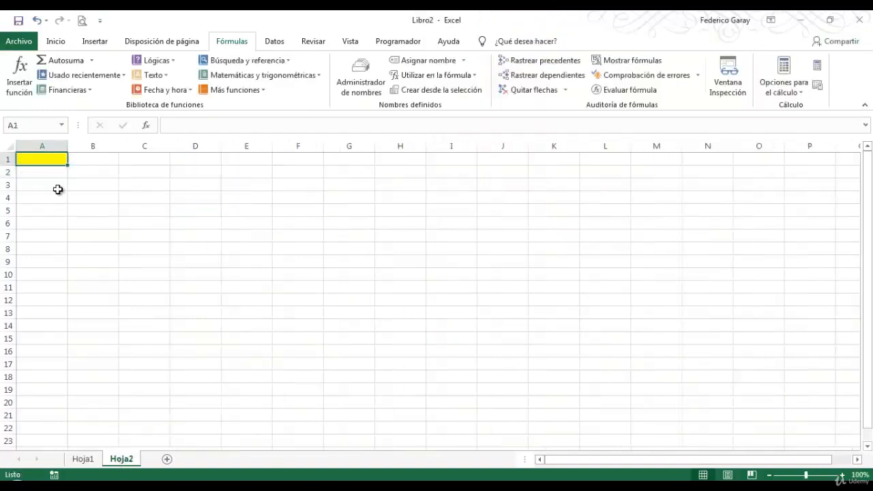
{"action": "left_click", "coordinate": [272, 43]}
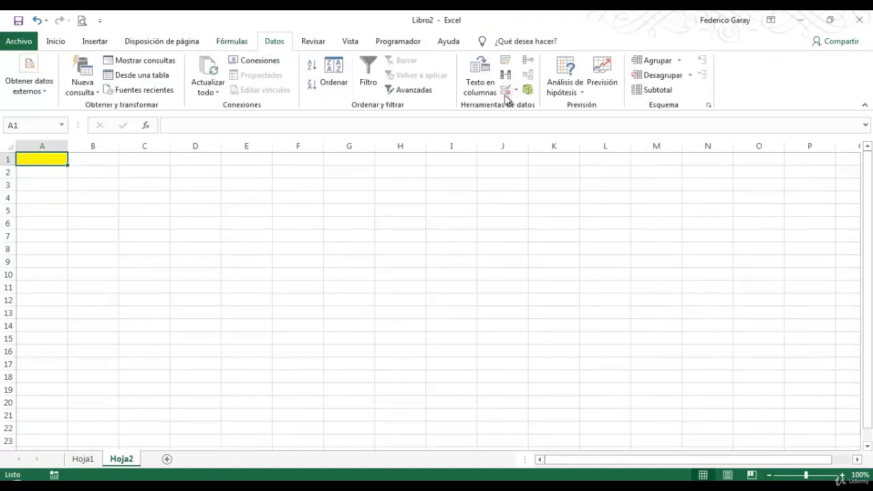
{"action": "left_click", "coordinate": [505, 95]}
{"action": "left_click", "coordinate": [523, 171]}
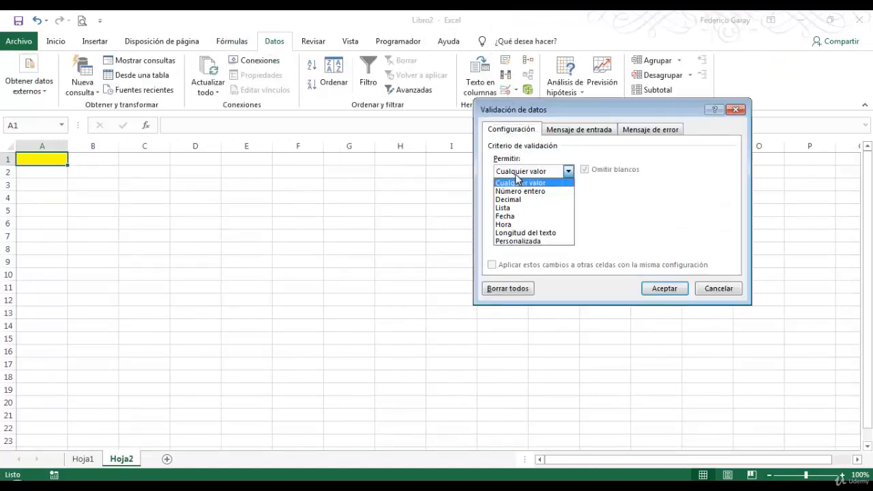
{"action": "left_click", "coordinate": [509, 209]}
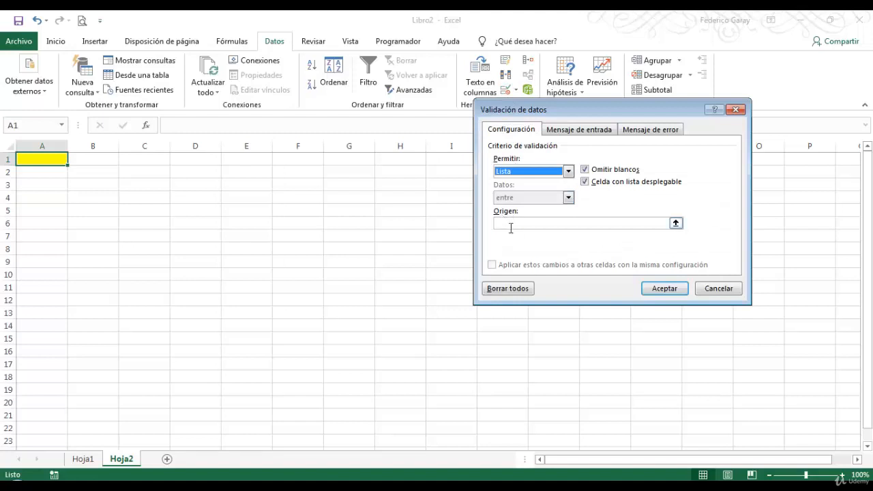
{"action": "left_click", "coordinate": [512, 221]}
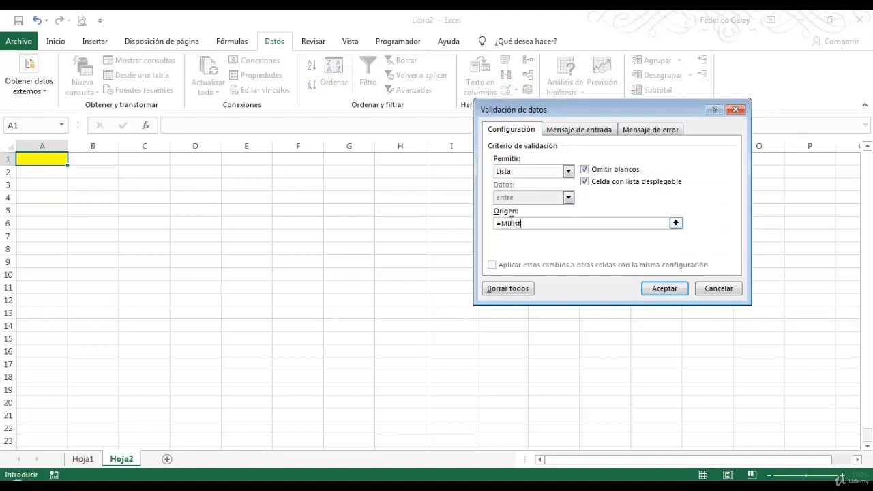
{"action": "key", "text": "Return"}
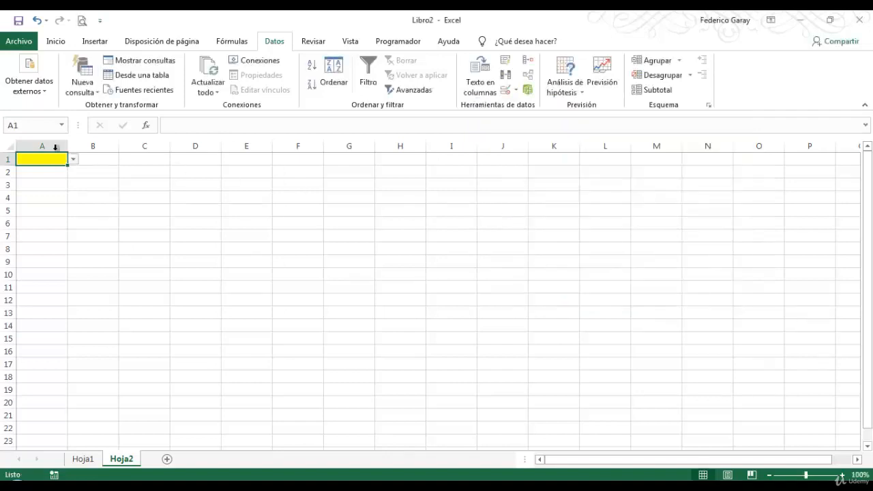
{"action": "left_click", "coordinate": [73, 159]}
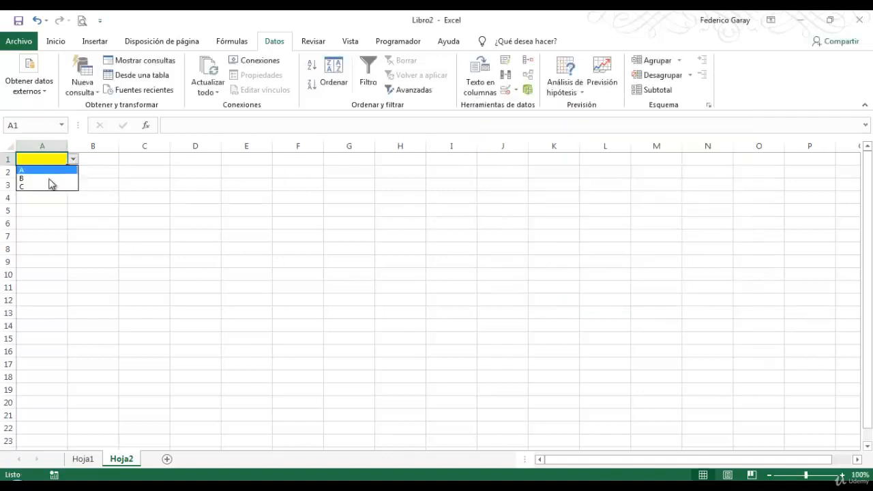
{"action": "key", "text": "Escape"}
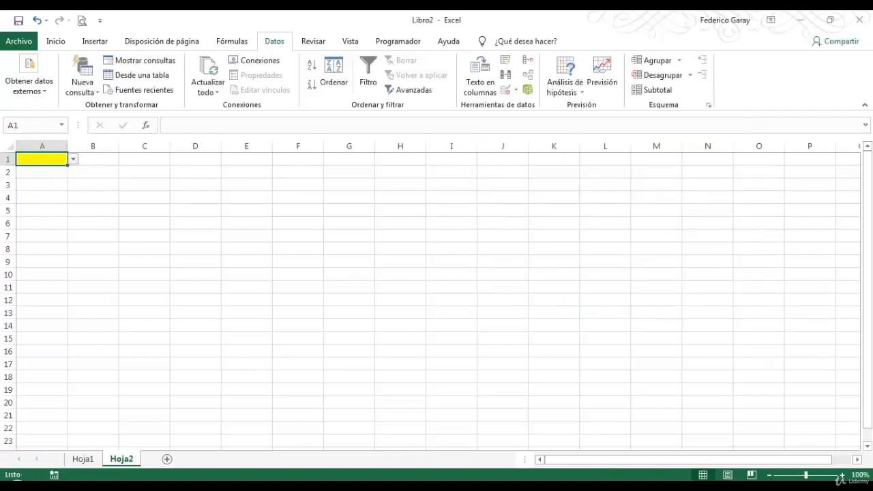
Add a new table row on Hoja1 by entering the index D in cell A5
{"action": "left_click", "coordinate": [84, 459]}
{"action": "left_click", "coordinate": [24, 210]}
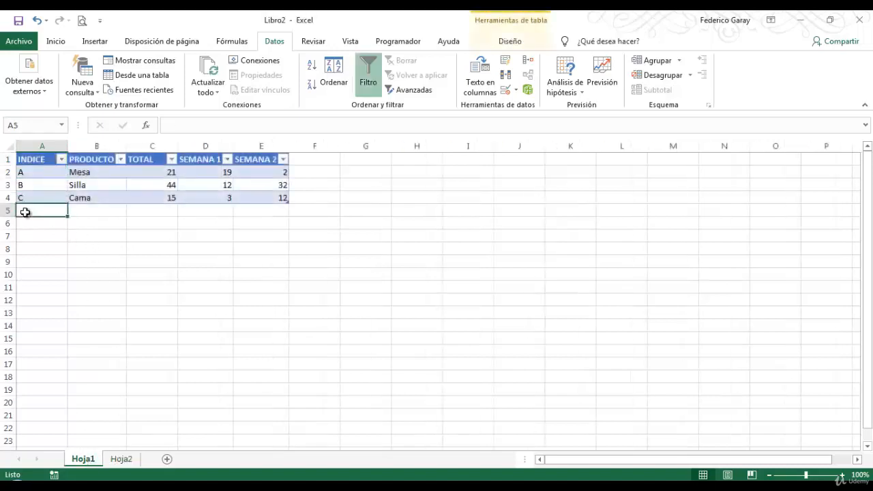
{"action": "type", "text": "D"}
{"action": "key", "text": "Return"}
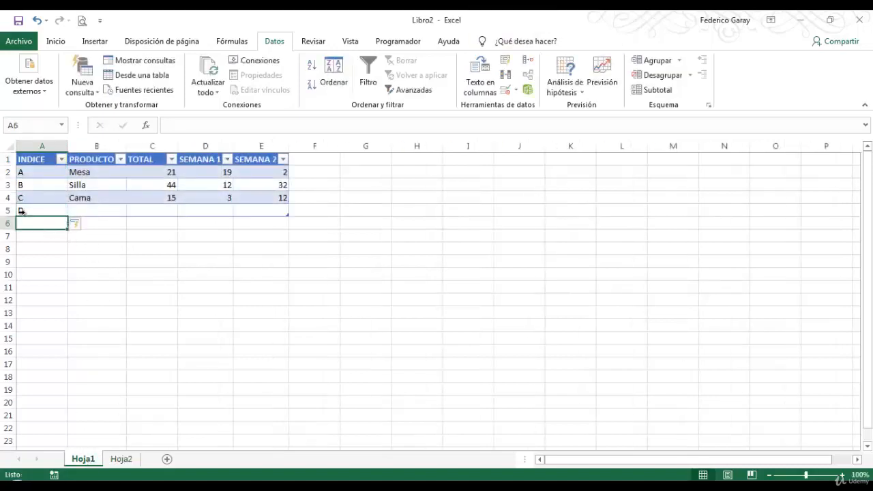
Check the choices offered by the drop-down list in cell A1 on Hoja2
{"action": "left_click", "coordinate": [122, 459]}
{"action": "left_click", "coordinate": [74, 160]}
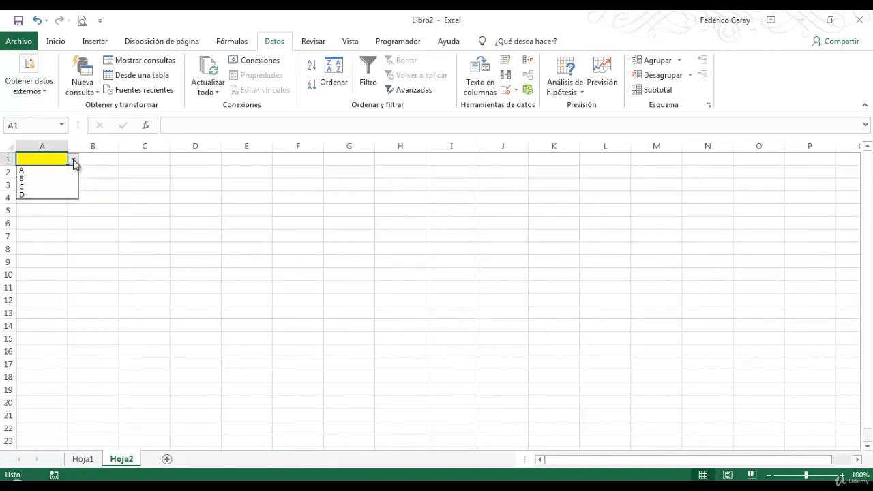
{"action": "left_click", "coordinate": [73, 161]}
Undo the addition of the index D row to the table on Hoja1
{"action": "left_click", "coordinate": [83, 458]}
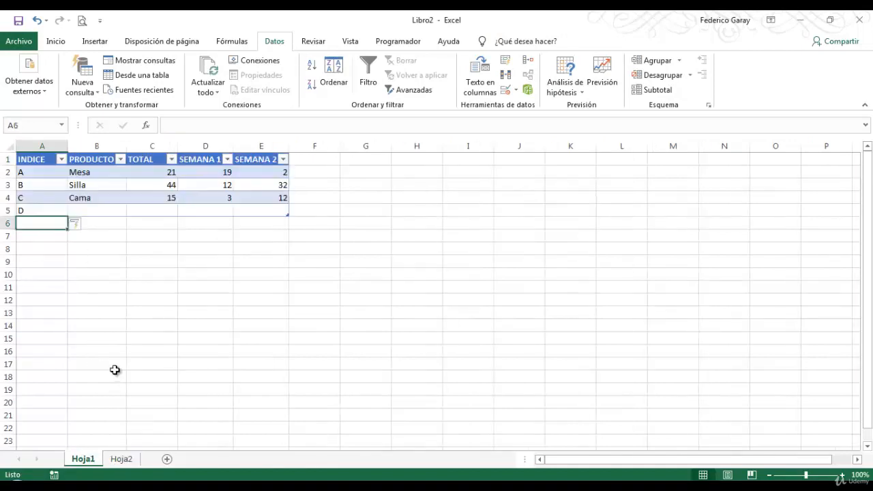
{"action": "key", "text": "ctrl+z"}
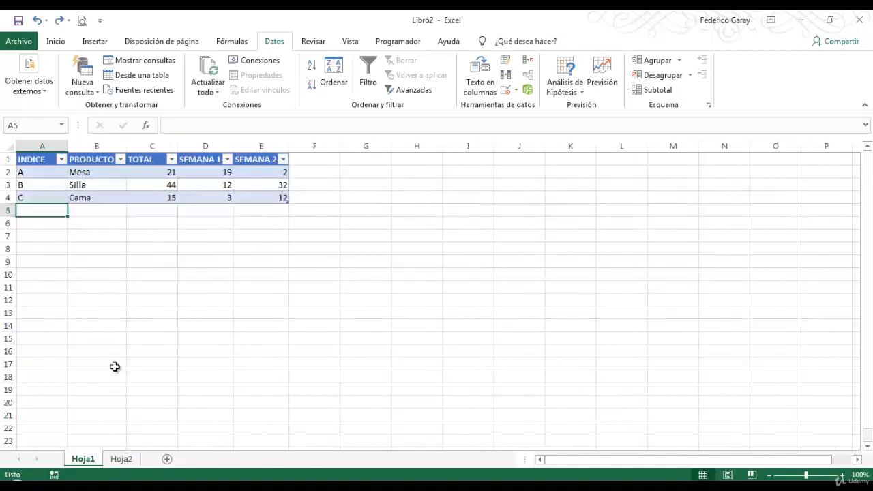
{"action": "left_click", "coordinate": [112, 276]}
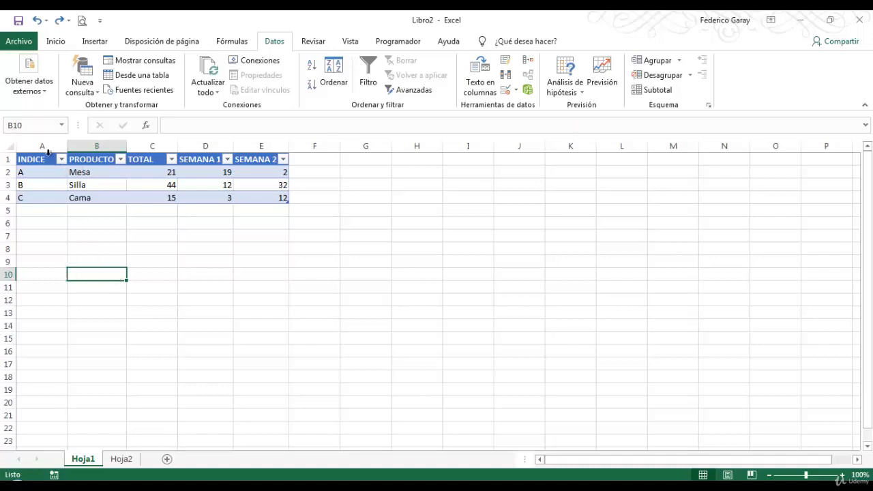
Enter =BUSCARV(A1;Tabla1[#Todo];2;FALSO) in cell B1 on Hoja2, taking the lookup matrix from the whole table on Hoja1
{"action": "left_click", "coordinate": [122, 459]}
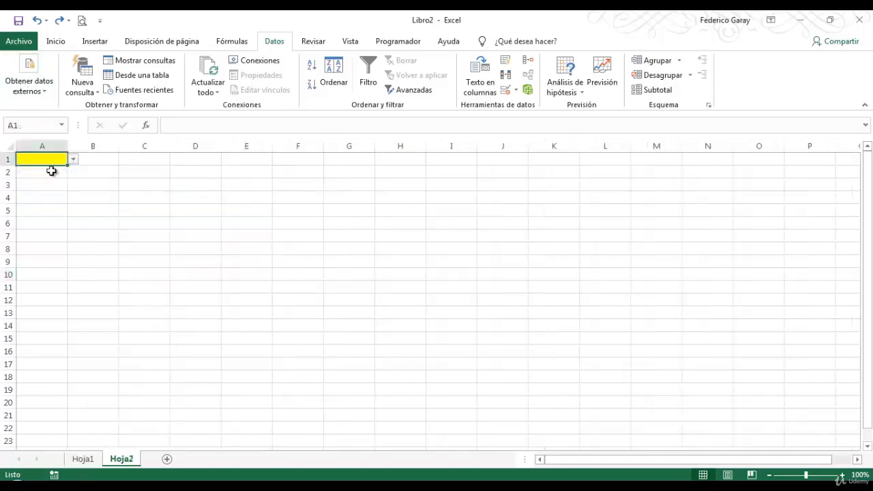
{"action": "left_click", "coordinate": [94, 157]}
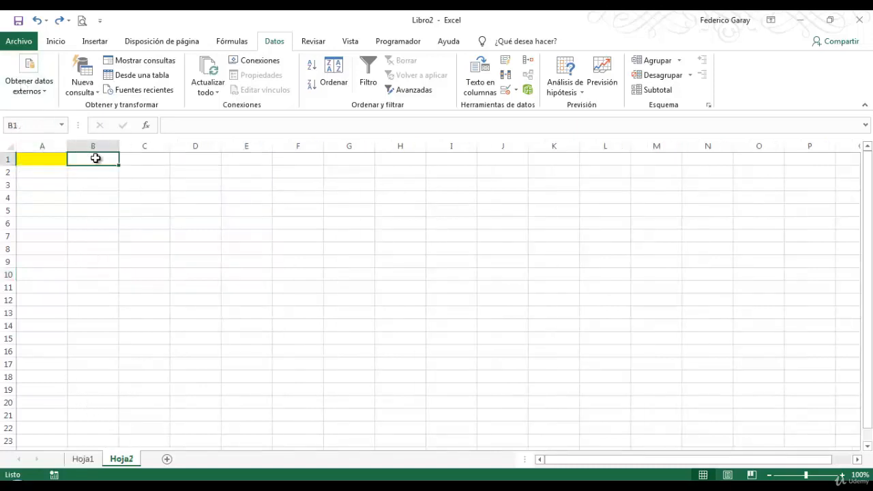
{"action": "type", "text": "=busca"}
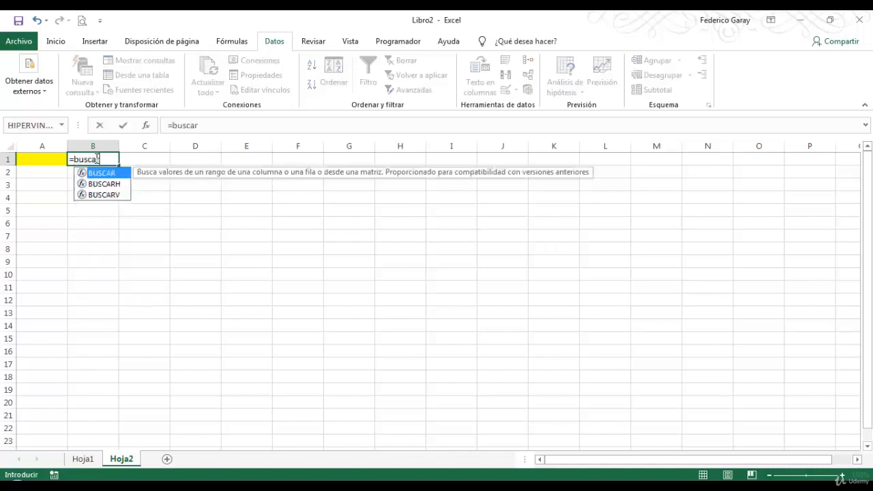
{"action": "type", "text": "rv("}
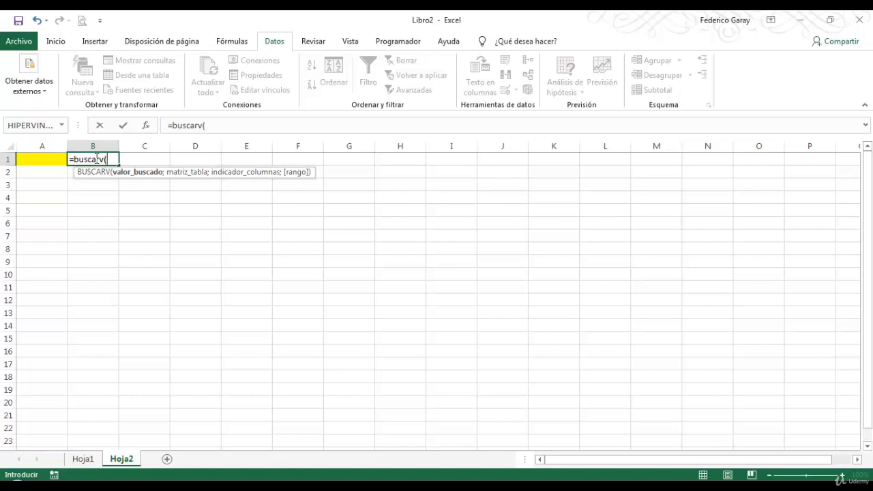
{"action": "left_click", "coordinate": [41, 161]}
{"action": "type", "text": ";"}
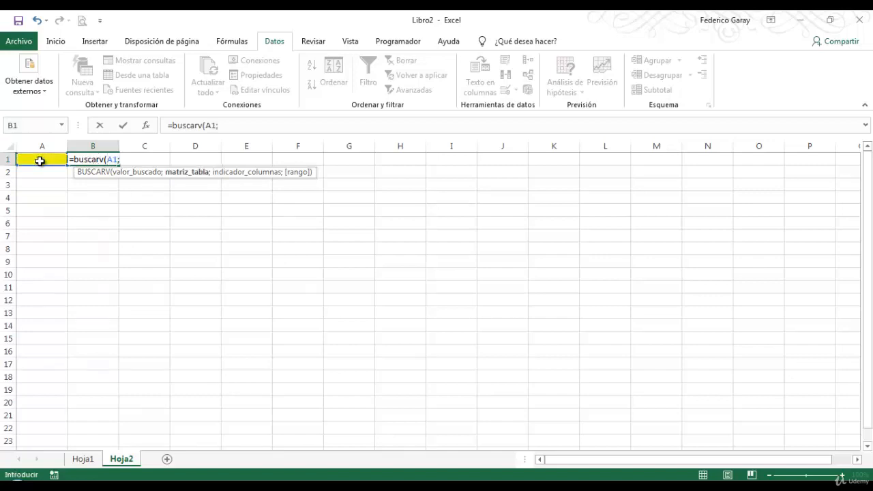
{"action": "left_click", "coordinate": [84, 459]}
{"action": "left_click_drag", "start_coordinate": [41, 160], "coordinate": [257, 199]}
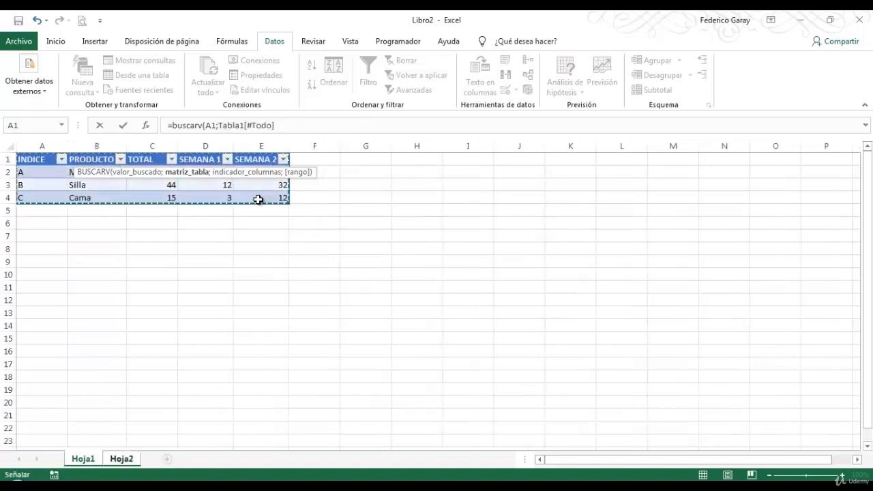
{"action": "type", "text": ";"}
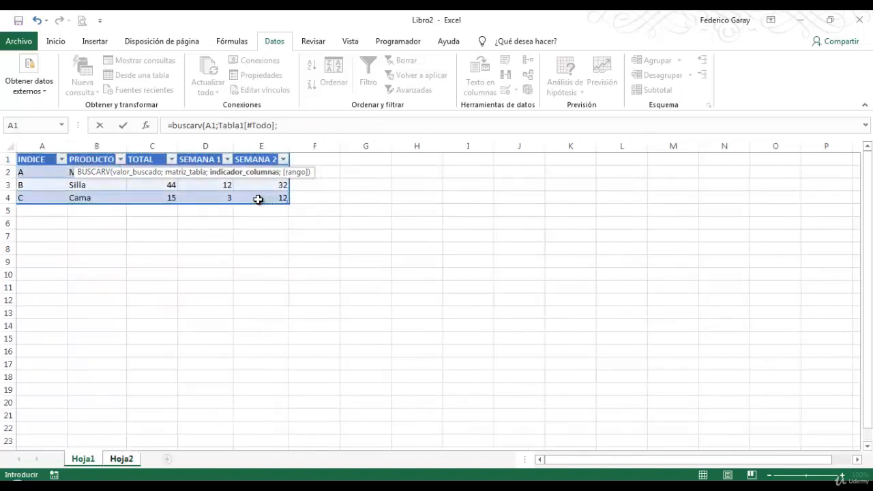
{"action": "type", "text": "2;"}
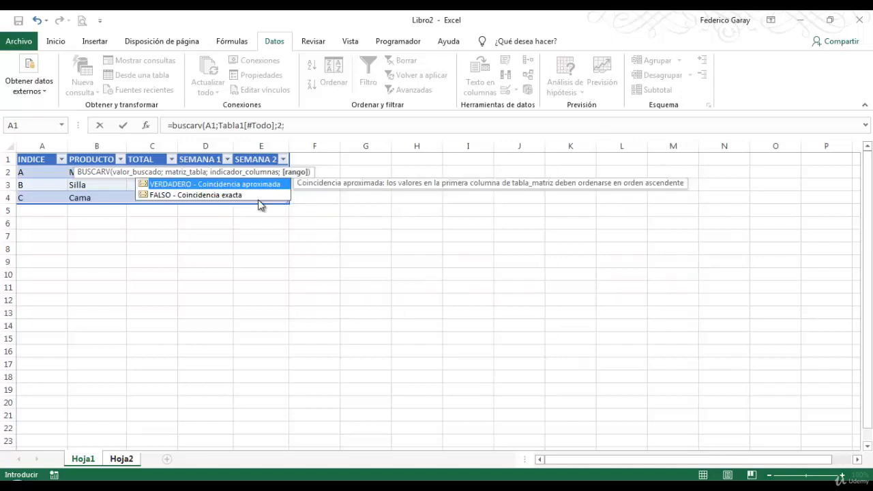
{"action": "type", "text": "falso)"}
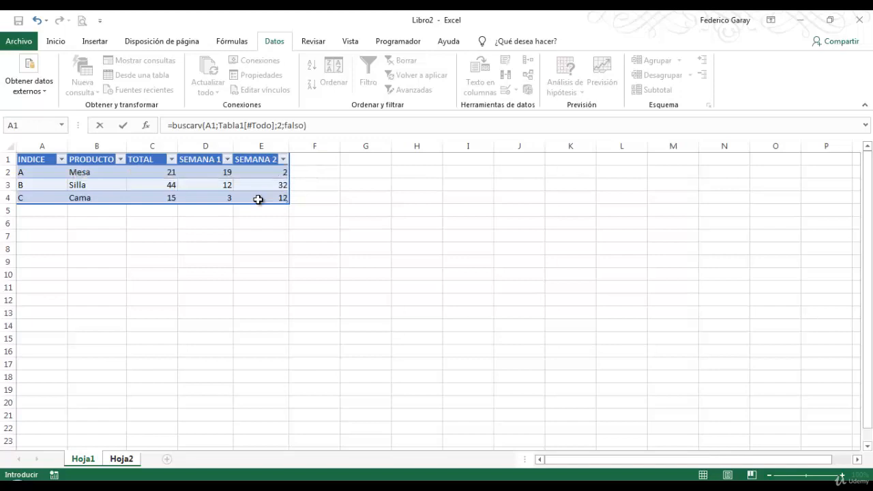
{"action": "key", "text": "Return"}
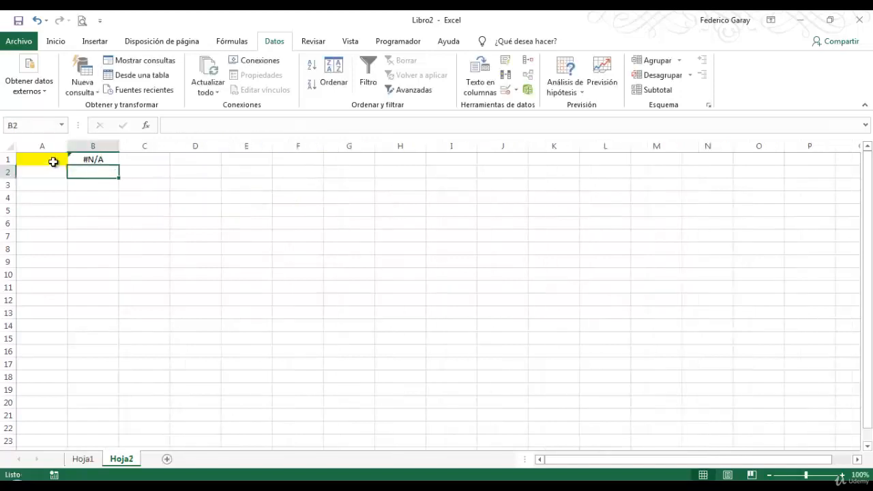
Choose A from the drop-down list in cell A1 on Hoja2
{"action": "left_click", "coordinate": [55, 159]}
{"action": "left_click", "coordinate": [74, 161]}
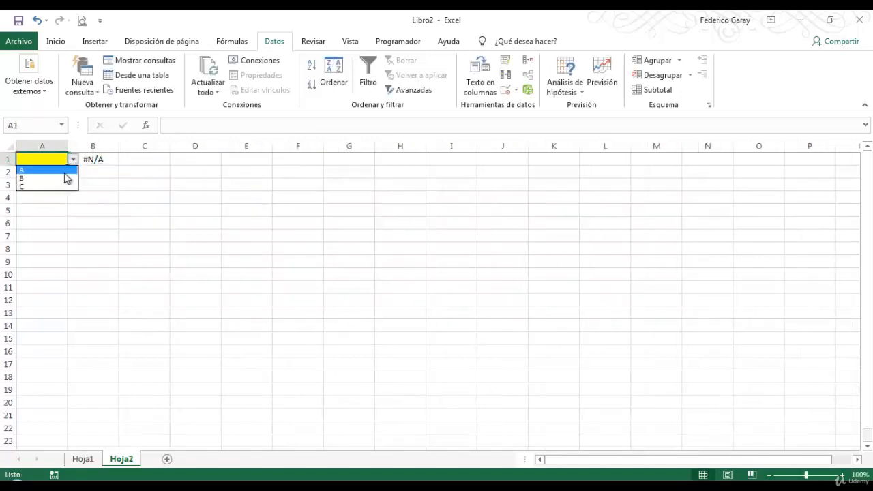
{"action": "left_click", "coordinate": [64, 176]}
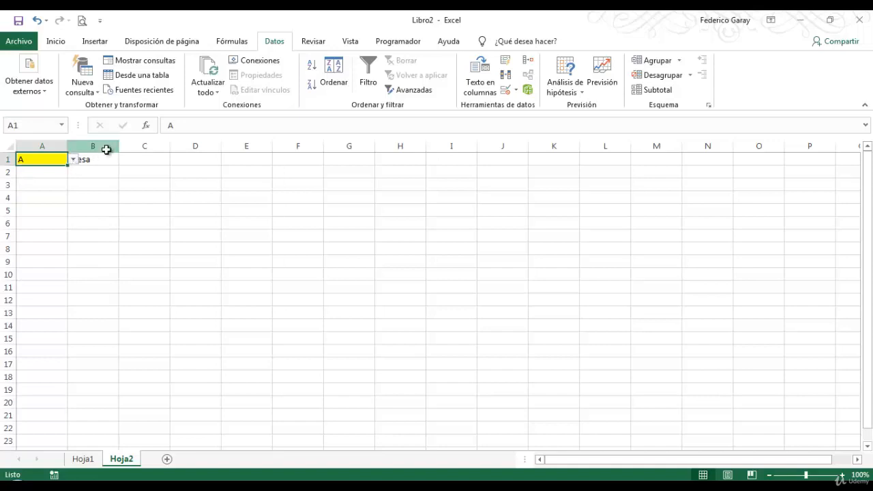
Centre the contents of column B on Hoja2 horizontally and widen the column
{"action": "left_click", "coordinate": [106, 149]}
{"action": "left_click", "coordinate": [54, 43]}
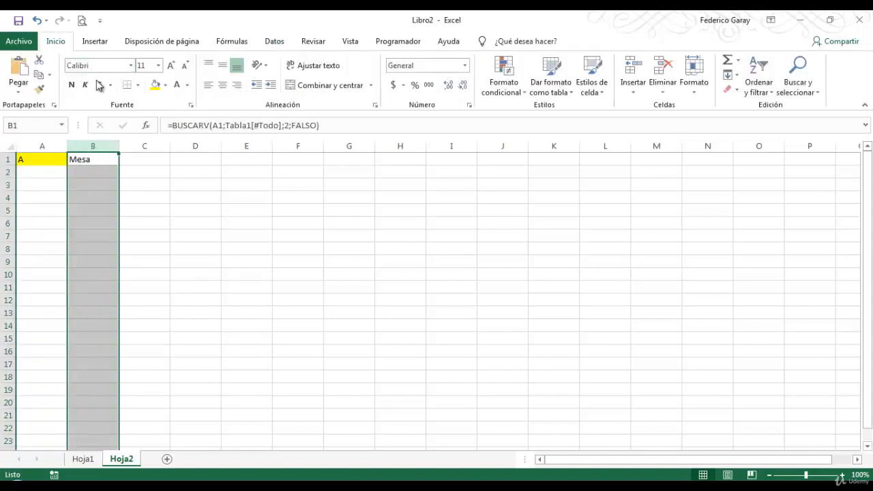
{"action": "left_click", "coordinate": [223, 84]}
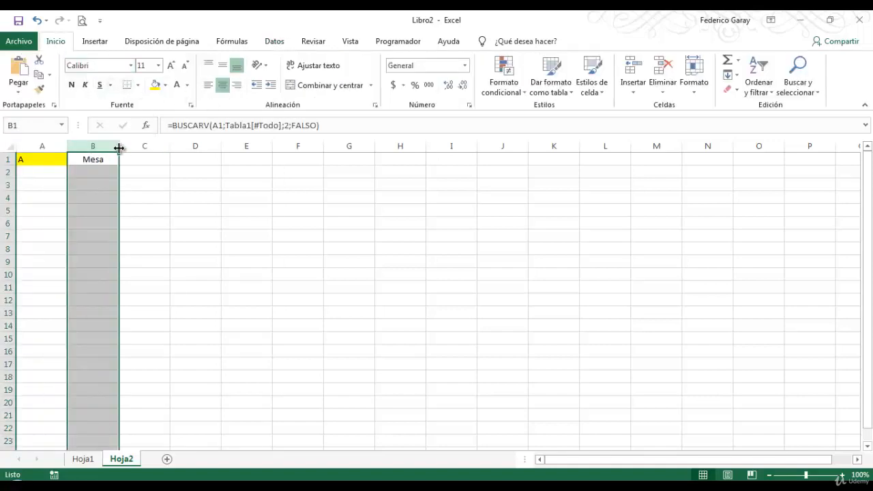
{"action": "left_click_drag", "start_coordinate": [119, 148], "coordinate": [154, 148]}
Test the lookup by choosing B and finally C from the drop-down list in cell A1
{"action": "left_click", "coordinate": [51, 158]}
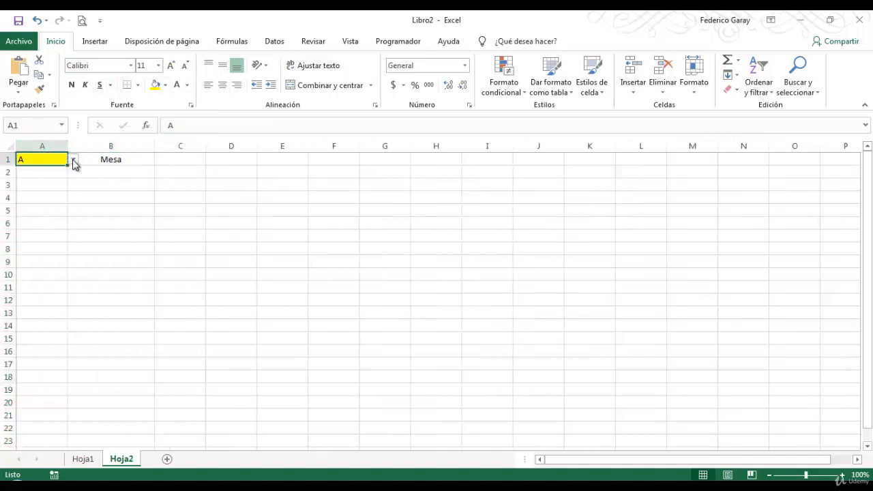
{"action": "left_click", "coordinate": [74, 160]}
{"action": "left_click", "coordinate": [53, 178]}
{"action": "left_click", "coordinate": [74, 160]}
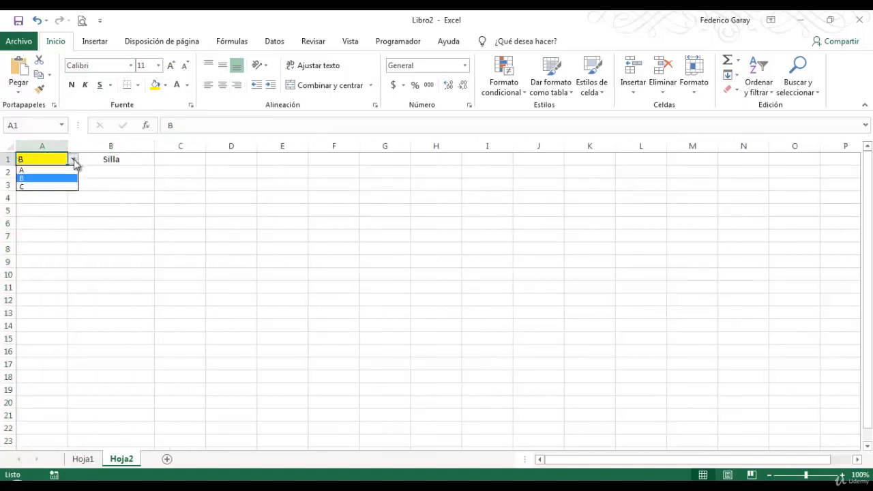
{"action": "left_click", "coordinate": [55, 186]}
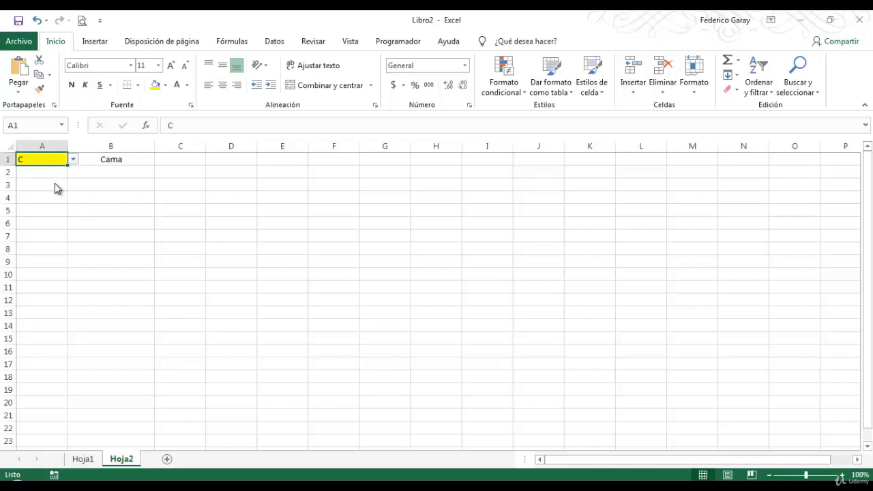
Insert a recommended Columnas agrupadas chart from the Mesa row A2:E2 on Hoja1 and place it beside the table
{"action": "left_click", "coordinate": [83, 459]}
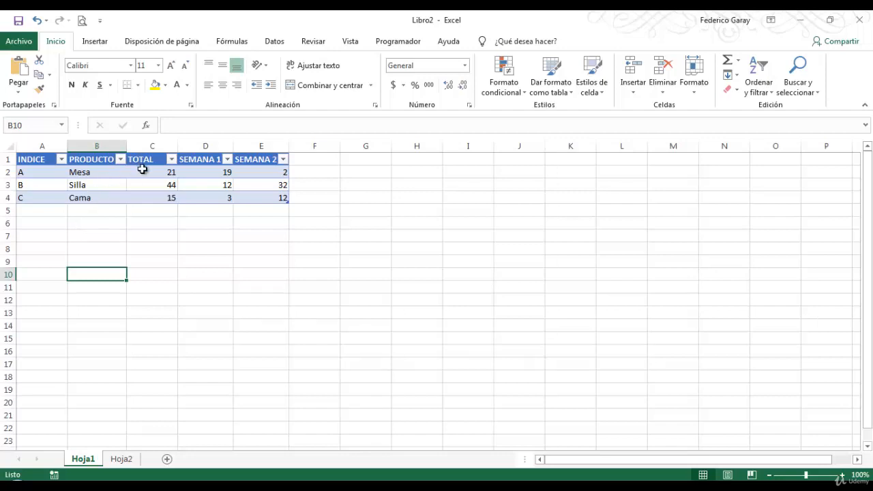
{"action": "left_click", "coordinate": [43, 174]}
{"action": "left_click_drag", "start_coordinate": [44, 174], "coordinate": [243, 168]}
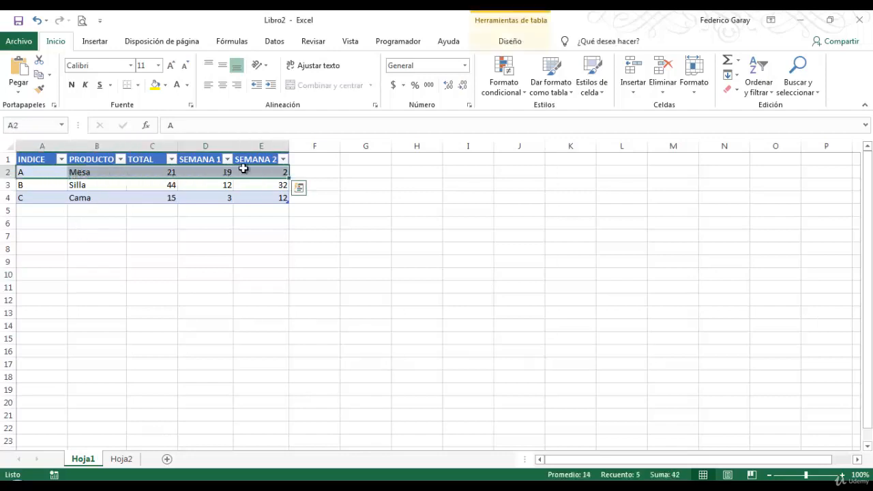
{"action": "left_click", "coordinate": [95, 41]}
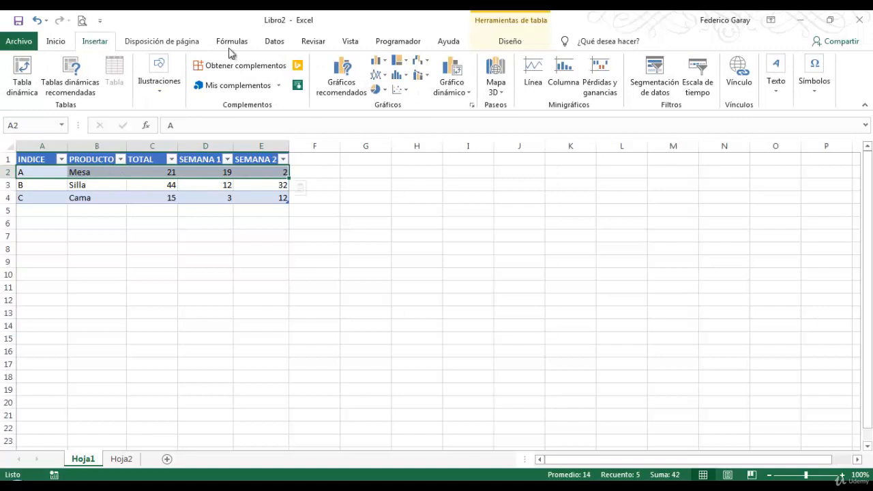
{"action": "left_click", "coordinate": [335, 74]}
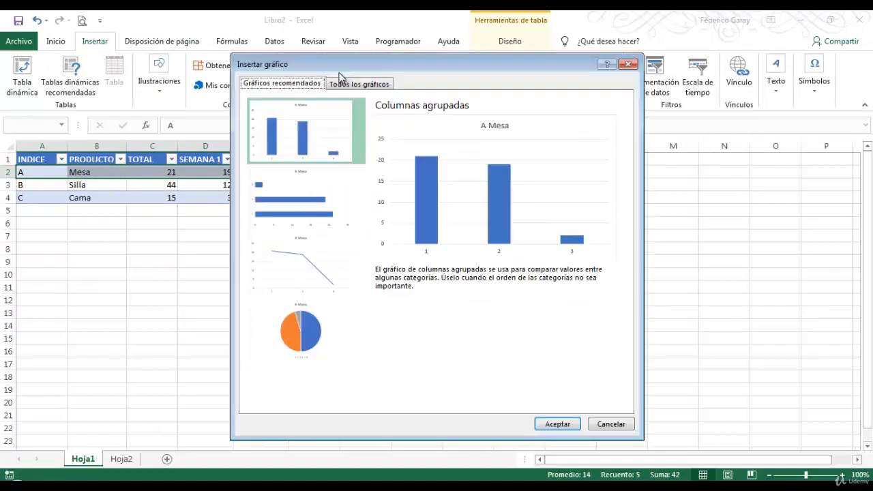
{"action": "left_click", "coordinate": [570, 426]}
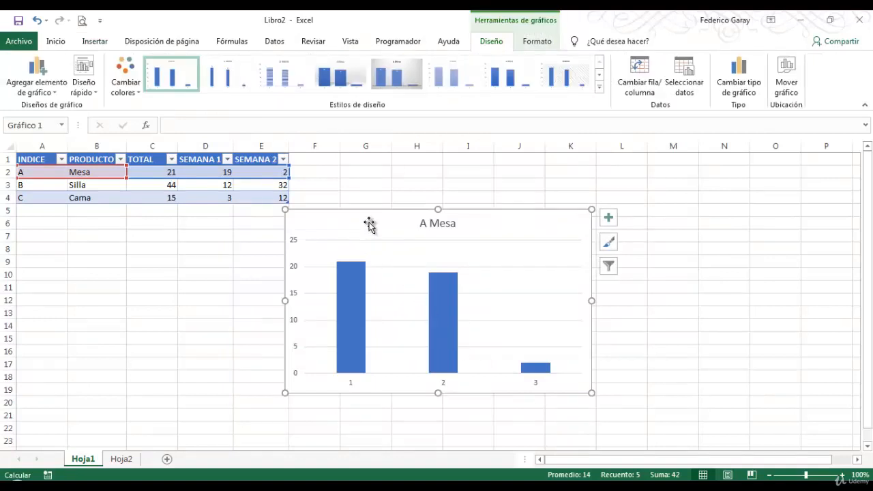
{"action": "left_click_drag", "start_coordinate": [370, 226], "coordinate": [405, 197]}
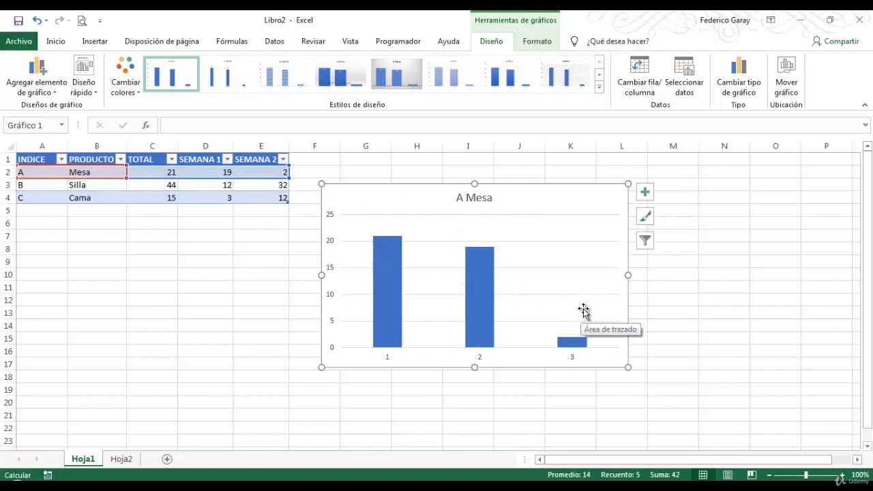
Cut the column chart from Hoja1 and paste it at cell D2 on Hoja2 using the destination theme
{"action": "right_click", "coordinate": [362, 193]}
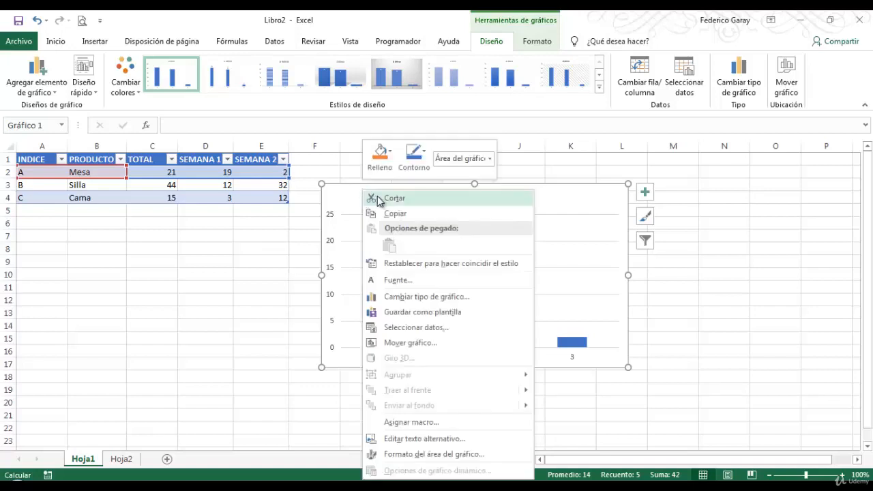
{"action": "left_click", "coordinate": [378, 198]}
{"action": "left_click", "coordinate": [121, 458]}
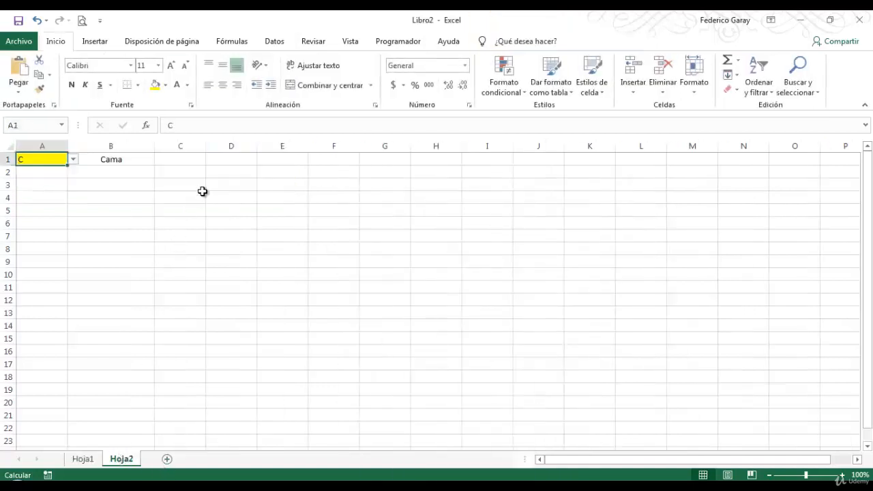
{"action": "right_click", "coordinate": [225, 174]}
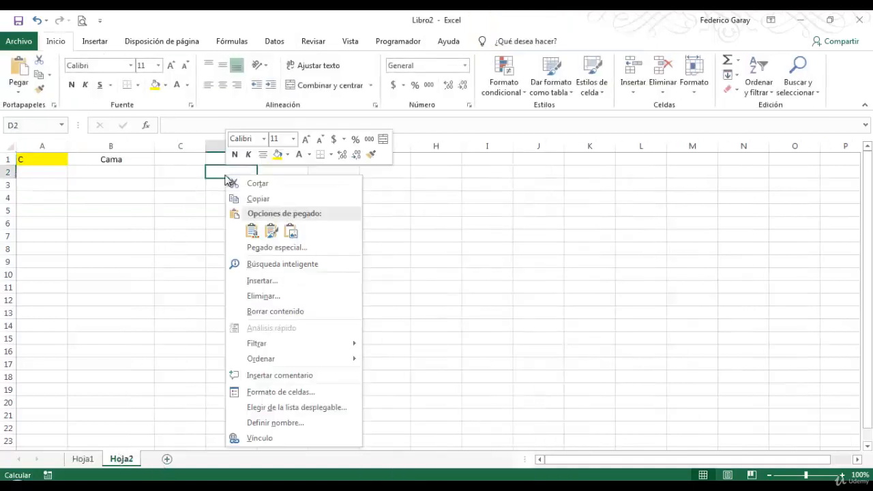
{"action": "left_click", "coordinate": [253, 232]}
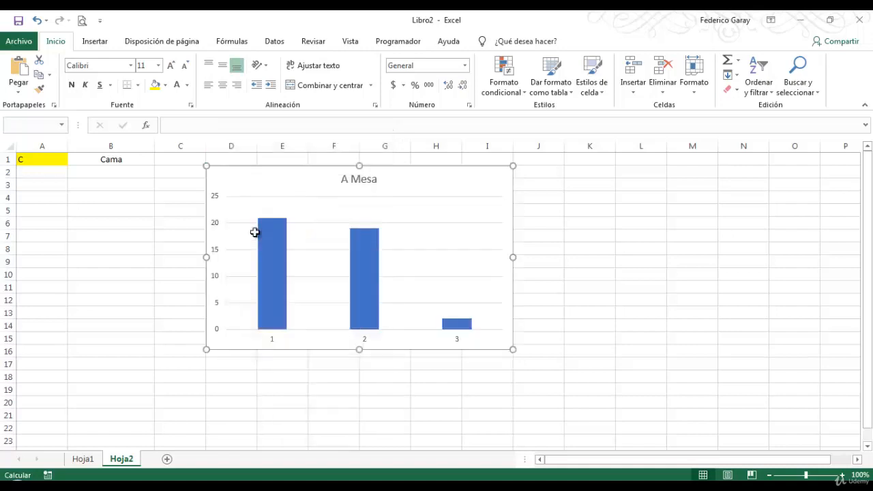
{"action": "left_click", "coordinate": [84, 288]}
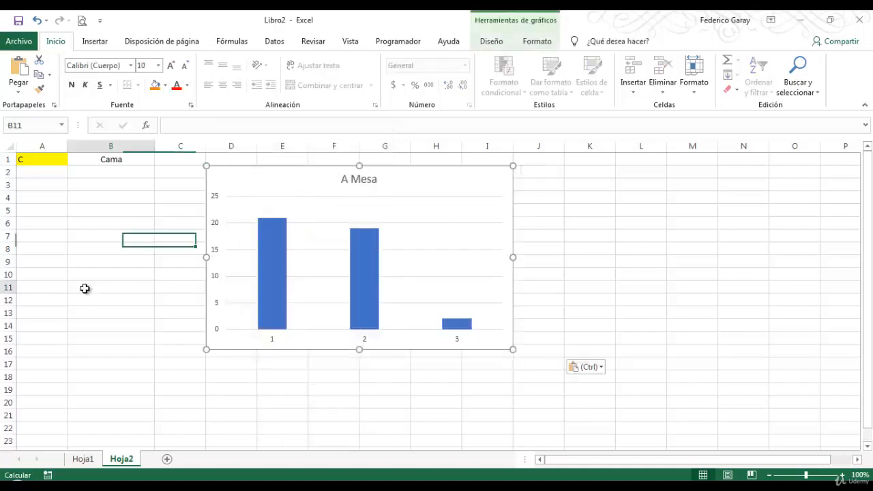
Set the chart's series name to the range =Hoja2!$A$1:$B$1 in the chart's data source
{"action": "left_click", "coordinate": [330, 178]}
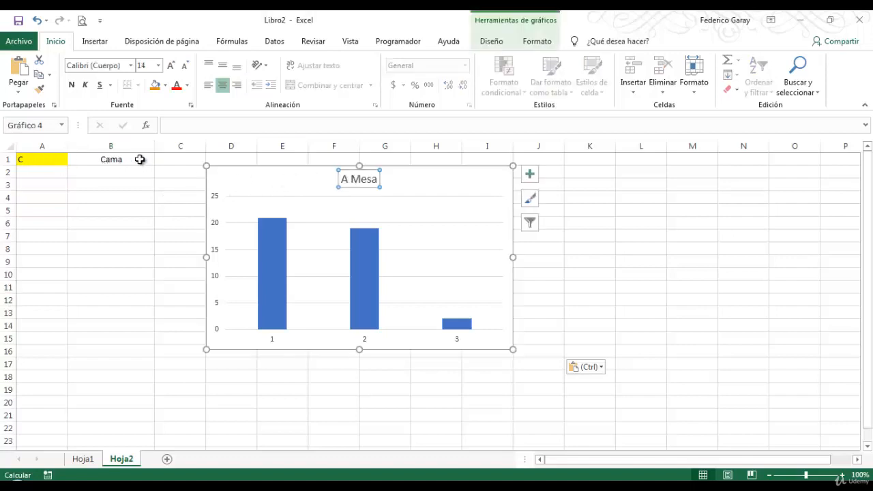
{"action": "right_click", "coordinate": [302, 205]}
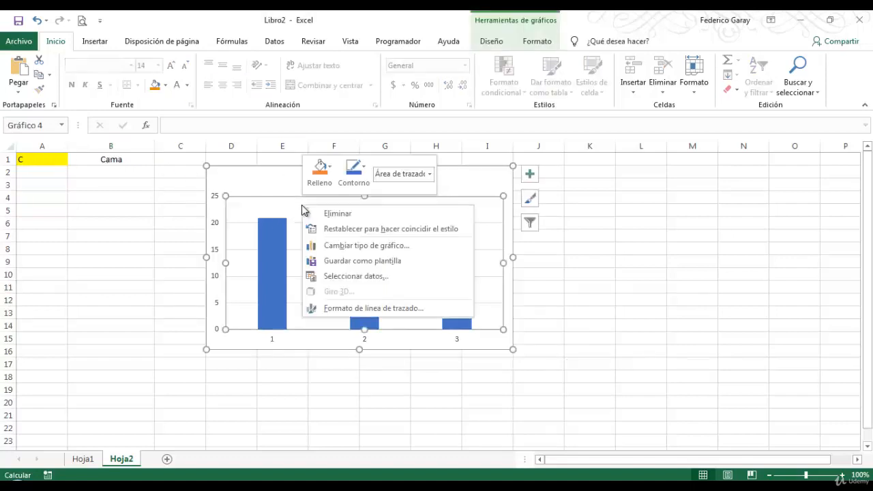
{"action": "left_click", "coordinate": [330, 276]}
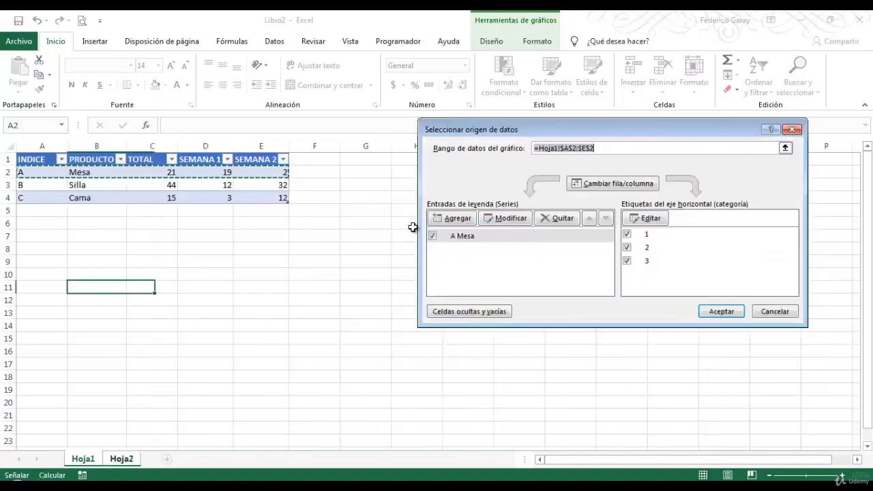
{"action": "left_click", "coordinate": [505, 219]}
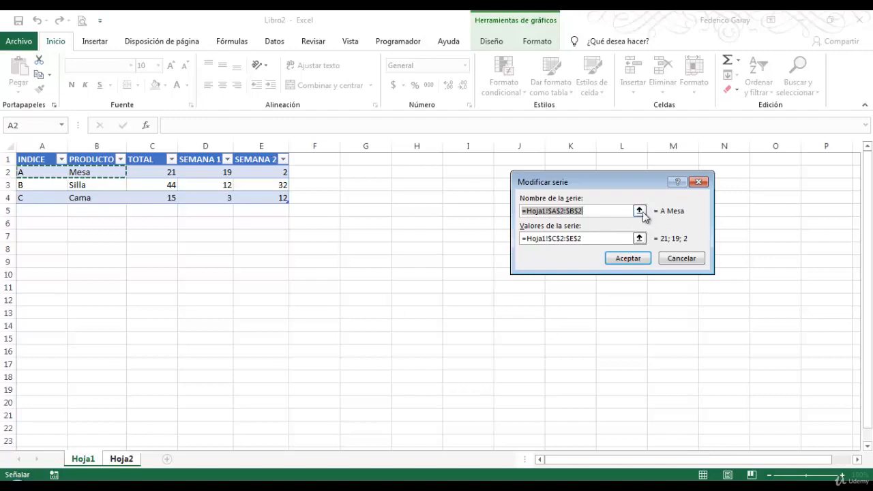
{"action": "key", "text": "BackSpace"}
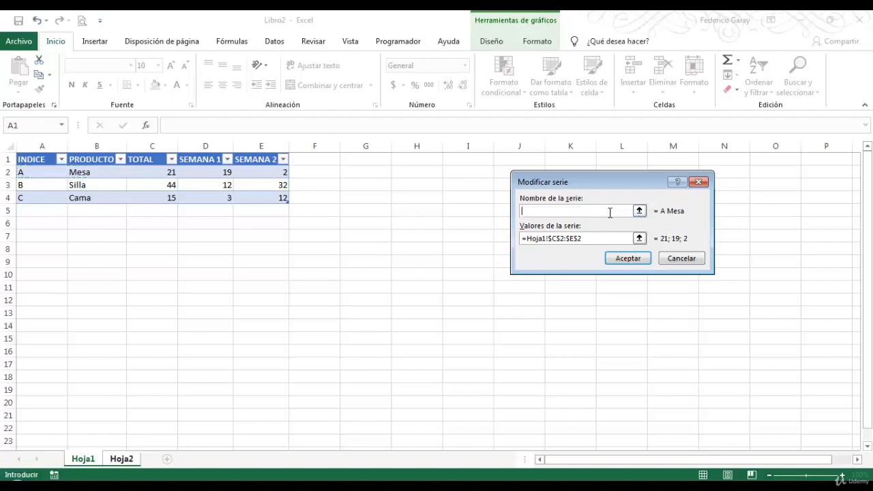
{"action": "type", "text": "="}
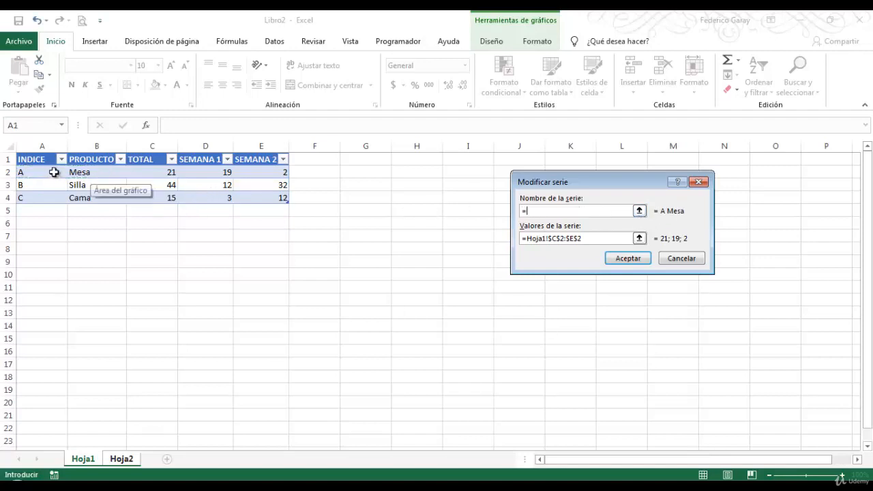
{"action": "left_click", "coordinate": [122, 459]}
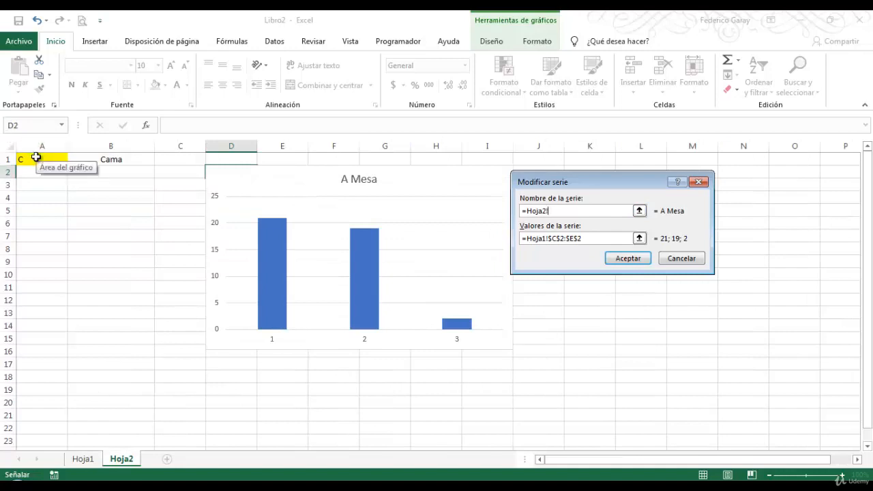
{"action": "left_click_drag", "start_coordinate": [36, 157], "coordinate": [90, 158]}
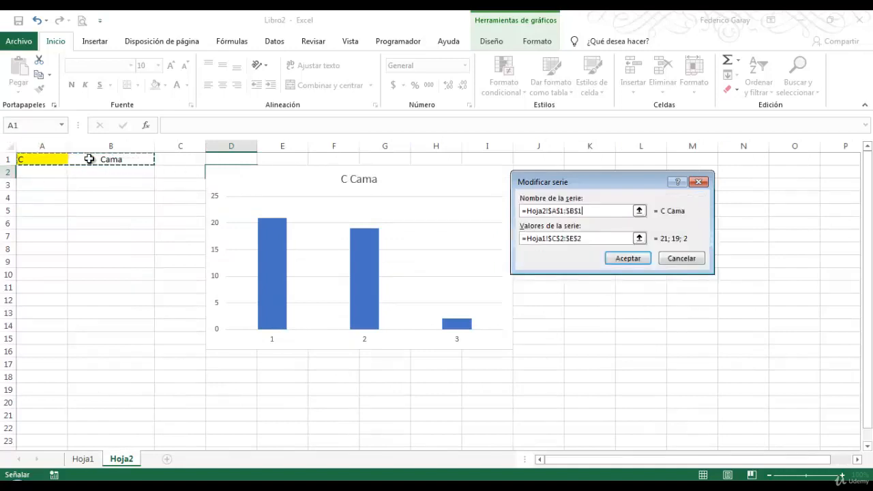
{"action": "left_click", "coordinate": [634, 262]}
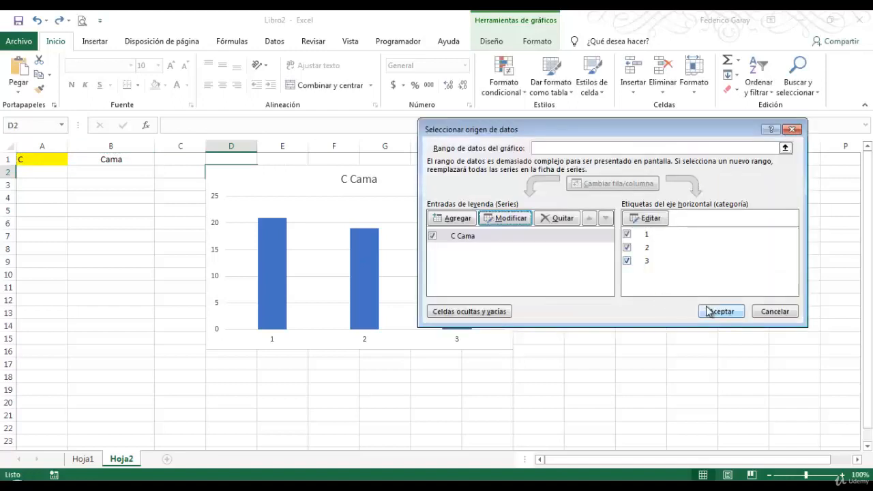
{"action": "left_click", "coordinate": [720, 311]}
Test the chart title by choosing A and finally B from the drop-down list in cell A1
{"action": "left_click", "coordinate": [59, 197]}
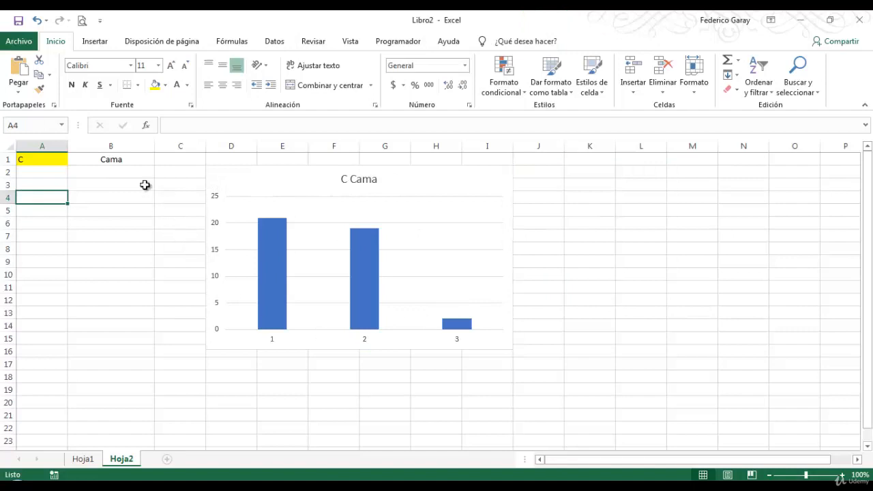
{"action": "left_click", "coordinate": [54, 159]}
{"action": "left_click", "coordinate": [72, 160]}
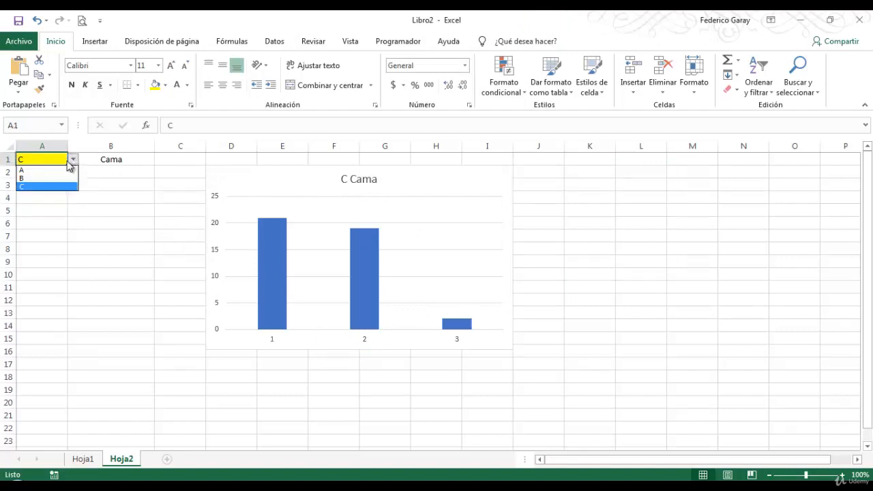
{"action": "left_click", "coordinate": [55, 170]}
{"action": "left_click", "coordinate": [72, 159]}
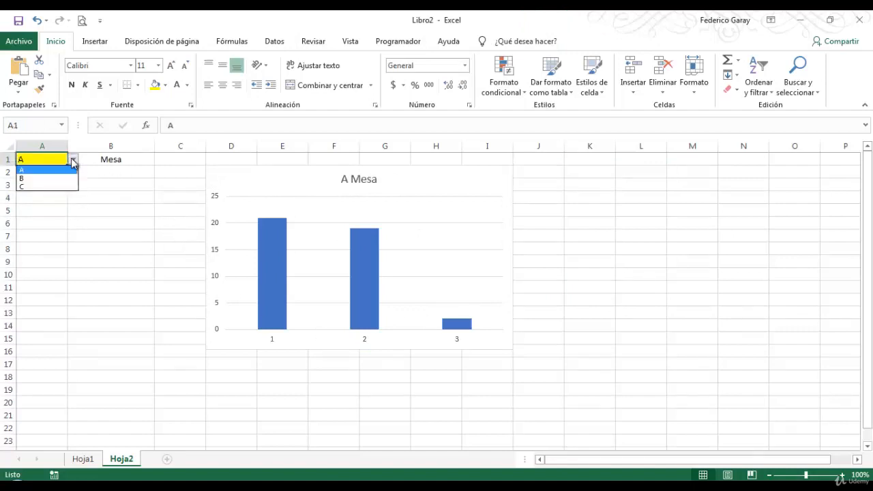
{"action": "left_click", "coordinate": [49, 178]}
{"action": "left_click", "coordinate": [102, 195]}
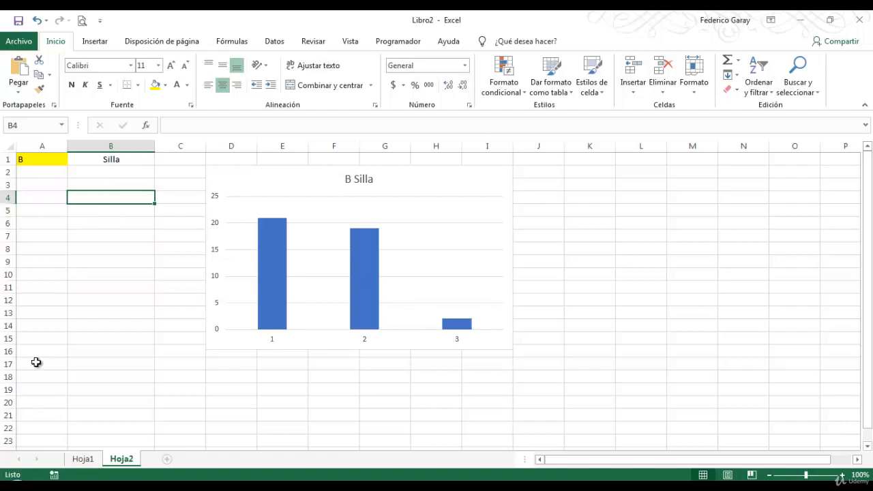
Assign the name MisDatos to cell A2 on Hoja1
{"action": "left_click", "coordinate": [84, 460]}
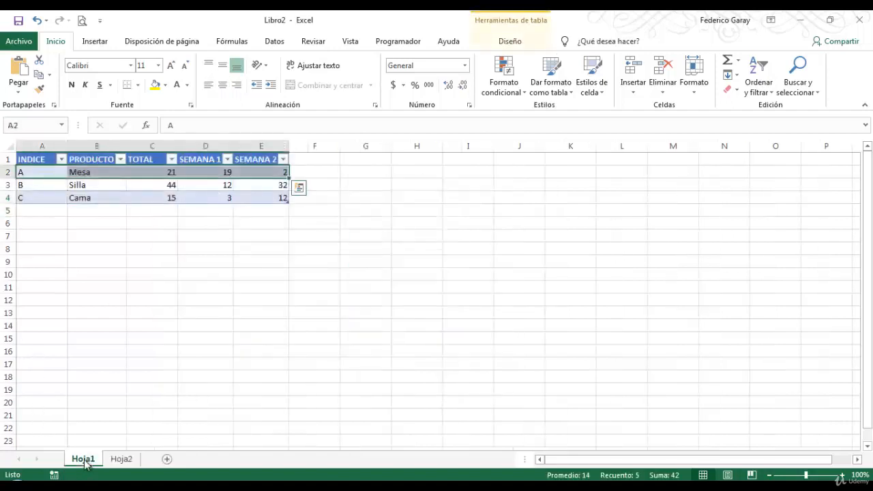
{"action": "left_click", "coordinate": [66, 312]}
{"action": "left_click", "coordinate": [40, 175]}
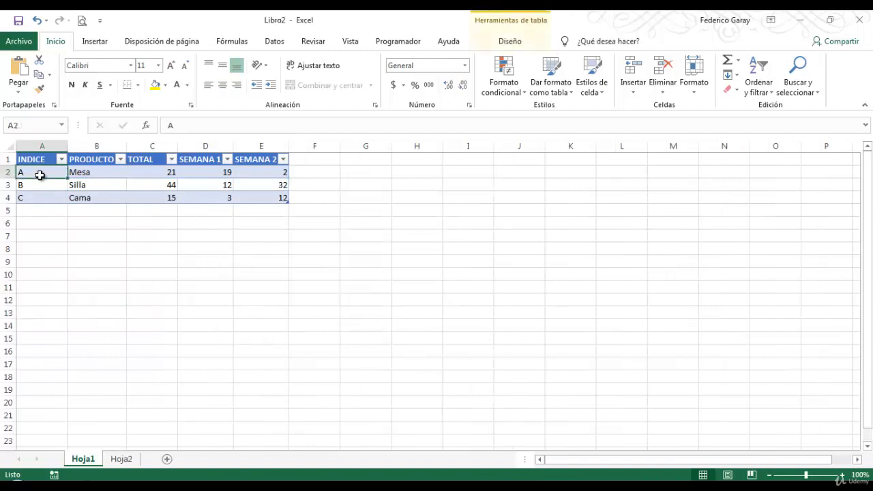
{"action": "left_click", "coordinate": [25, 125]}
{"action": "type", "text": "MisDa"}
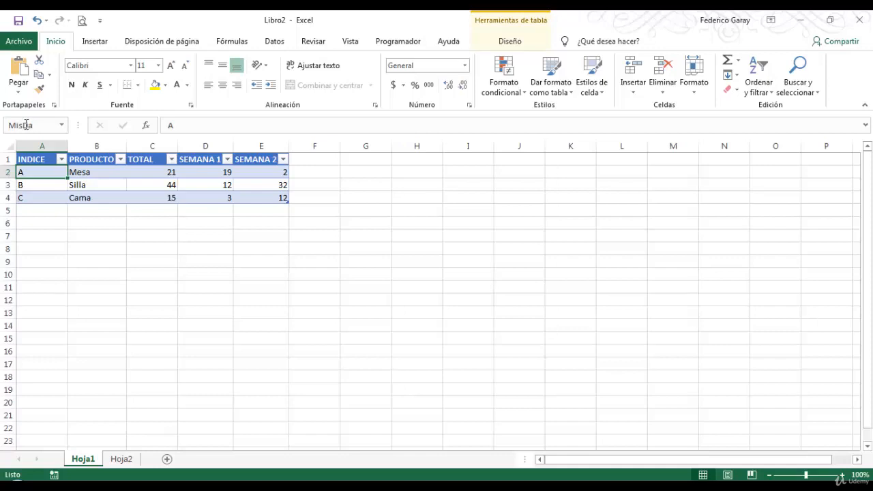
{"action": "type", "text": "tos"}
Redefine the name MisDatos to refer to =DESREF(Hoja1!$A$1;1;2;1;3)
{"action": "left_click", "coordinate": [234, 41]}
{"action": "left_click", "coordinate": [360, 68]}
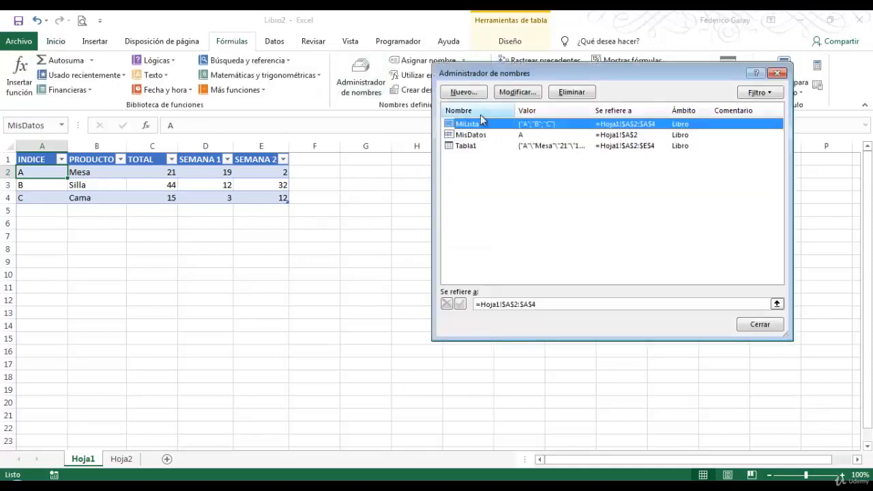
{"action": "left_click", "coordinate": [480, 135]}
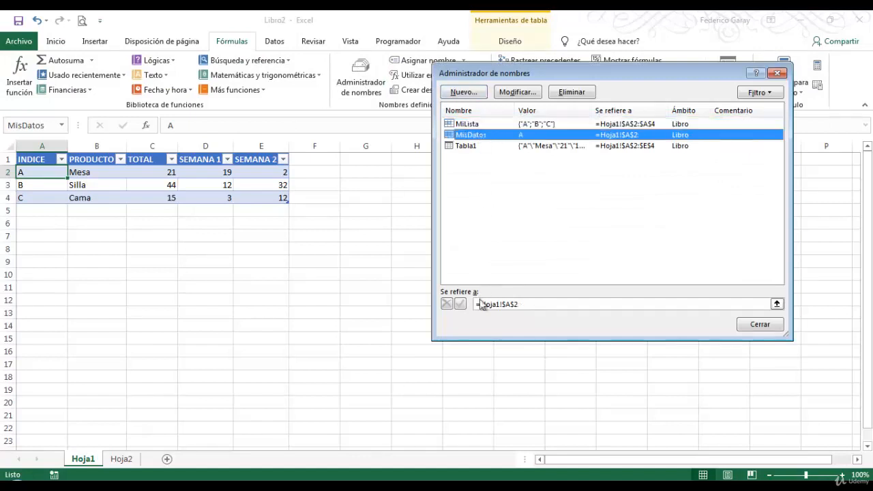
{"action": "left_click", "coordinate": [539, 304]}
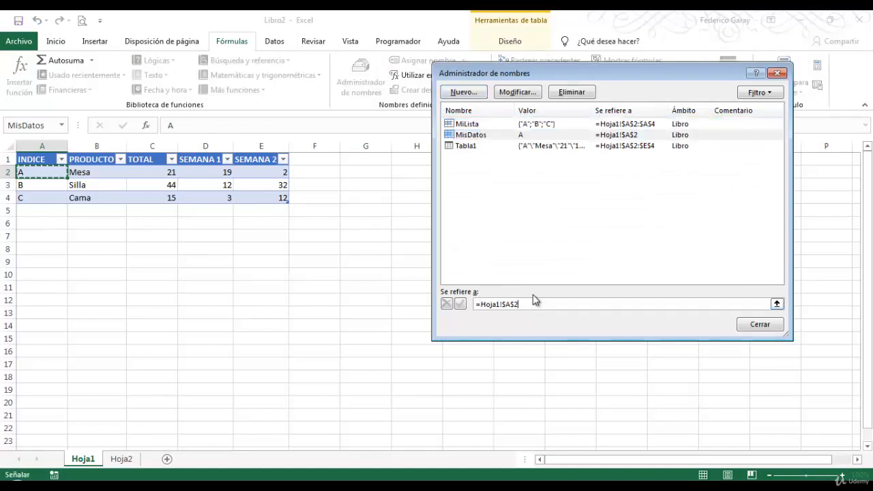
{"action": "key", "text": "BackSpace"}
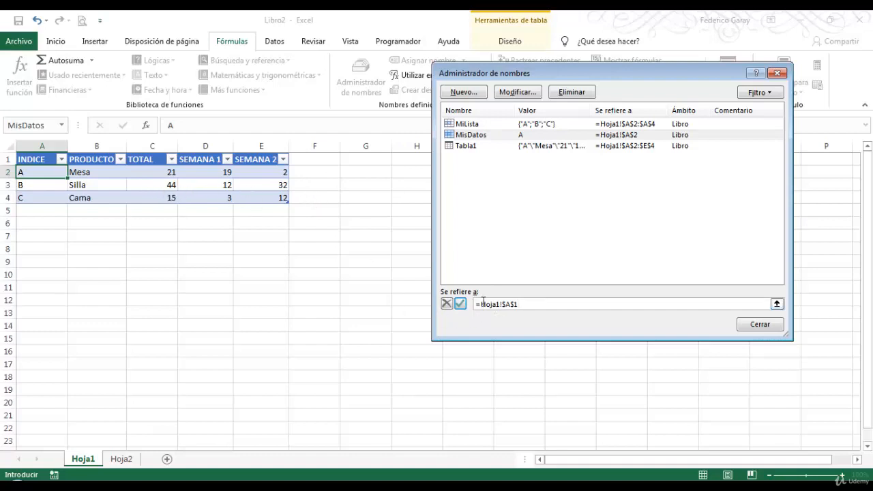
{"action": "type", "text": "desref("}
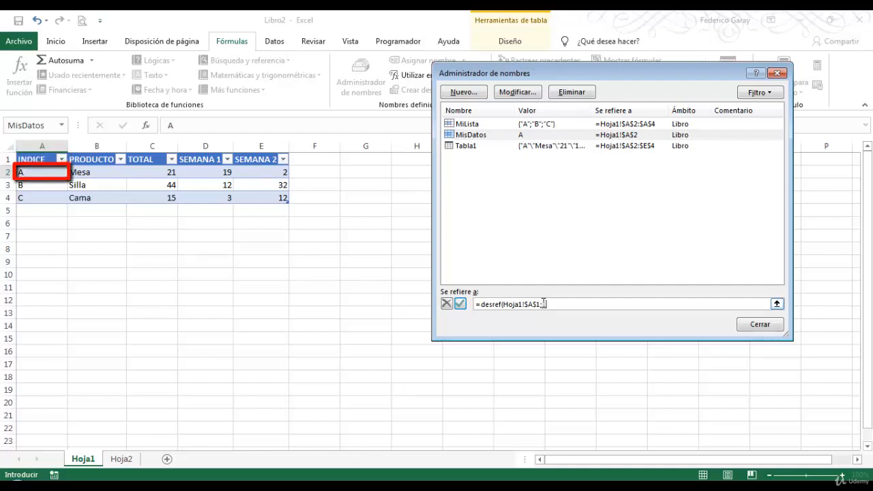
{"action": "type", "text": "1;2"}
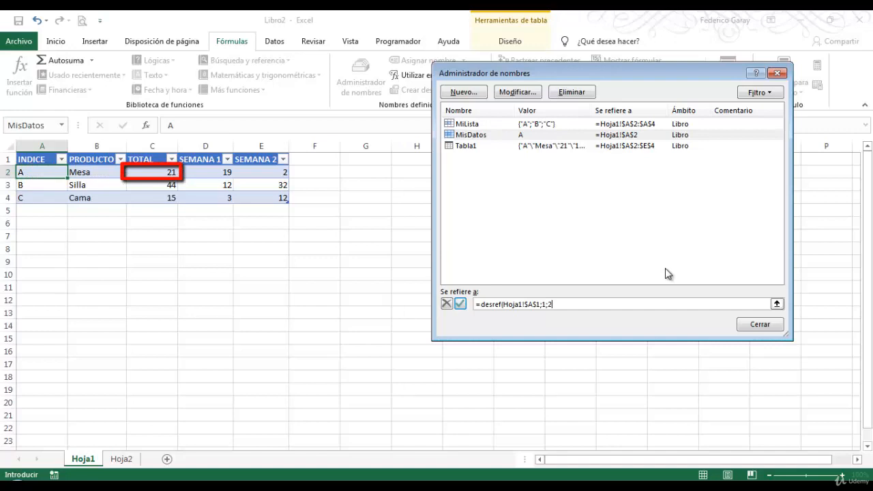
{"action": "type", "text": ";1;3"}
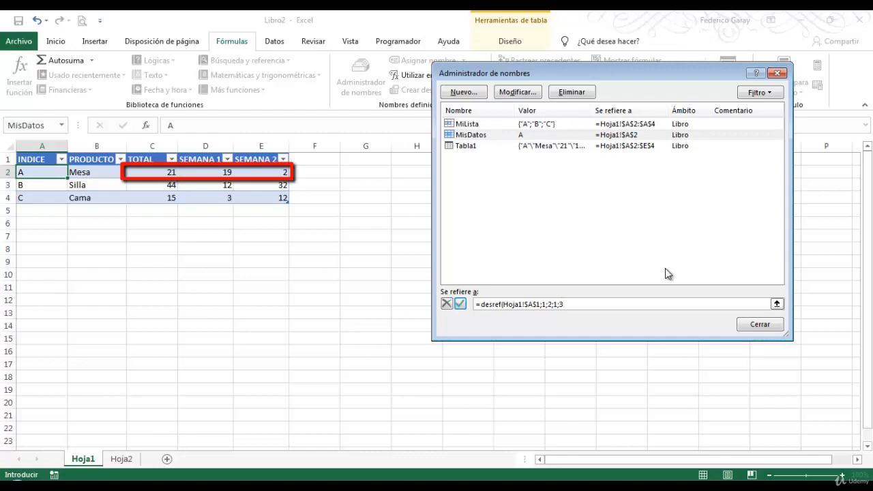
{"action": "type", "text": ")"}
{"action": "key", "text": "Return"}
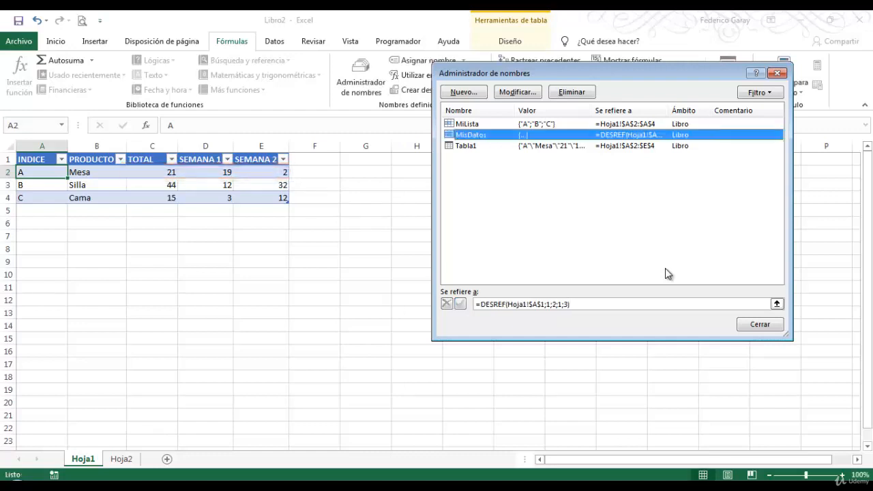
Set the row offset in the MisDatos DESREF formula to 2, check the referenced range and close the name manager
{"action": "left_click", "coordinate": [589, 304]}
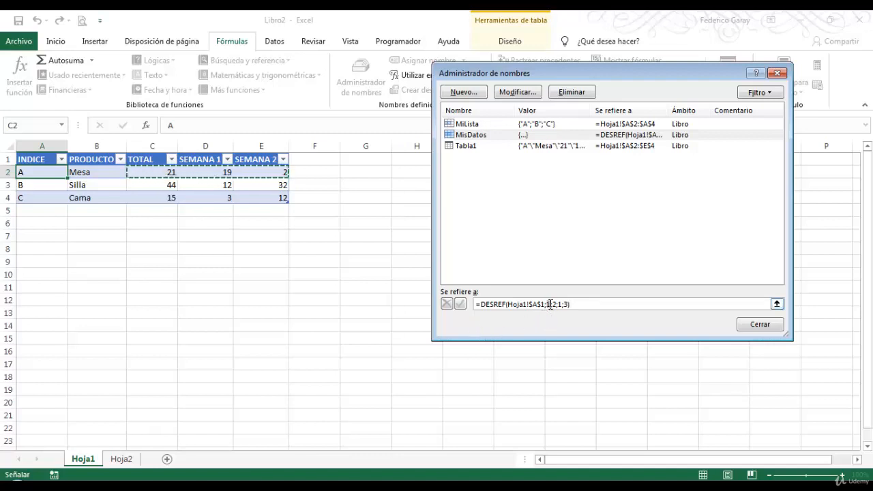
{"action": "left_click", "coordinate": [549, 304]}
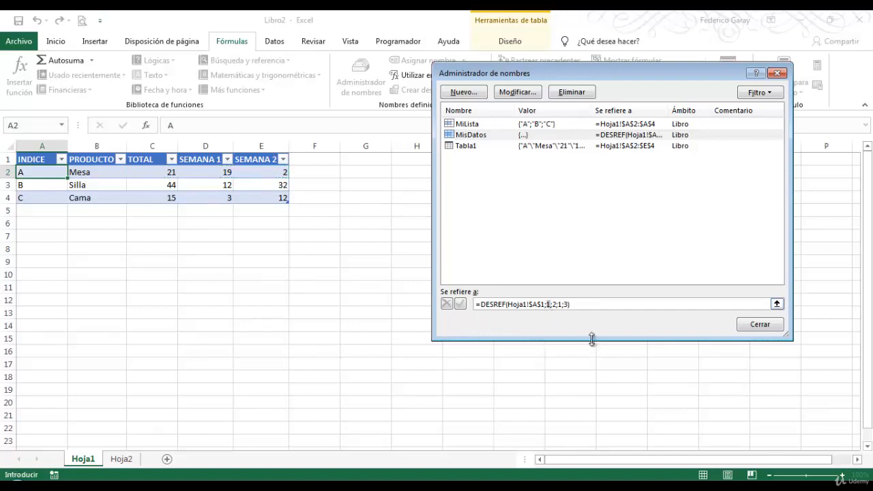
{"action": "type", "text": "2"}
{"action": "key", "text": "Return"}
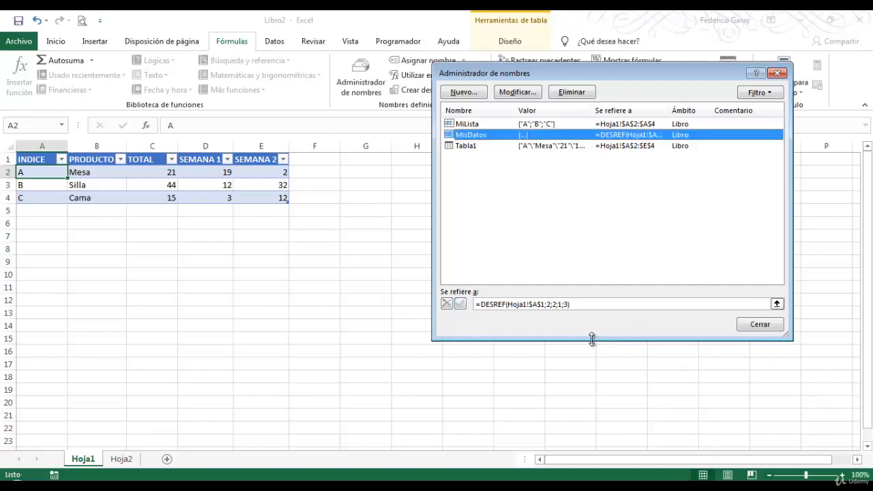
{"action": "left_click", "coordinate": [577, 304]}
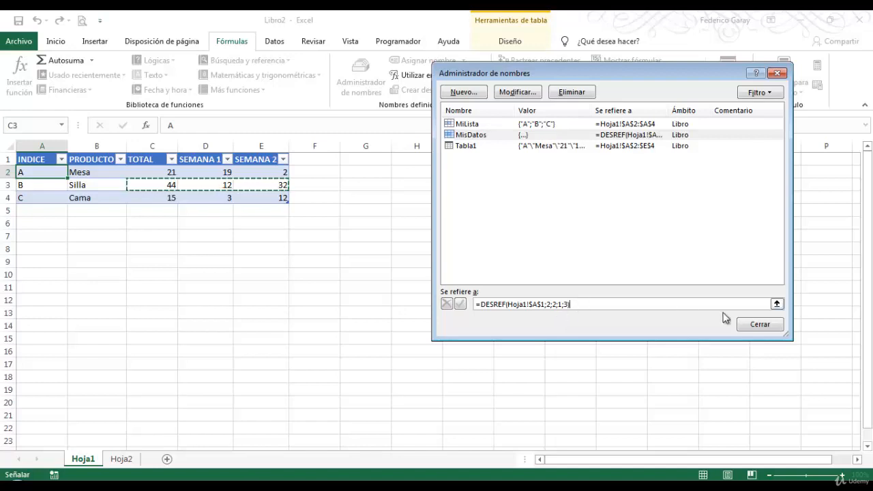
{"action": "left_click", "coordinate": [747, 325]}
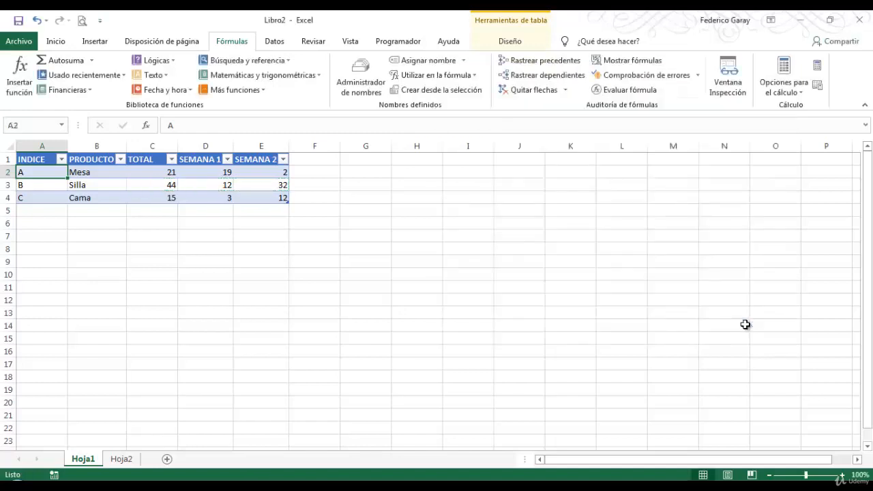
{"action": "left_click", "coordinate": [227, 273]}
Start a COINCIDIR formula in cell A5 of Hoja2 with the absolute reference $A$1 as the lookup value
{"action": "left_click", "coordinate": [121, 458]}
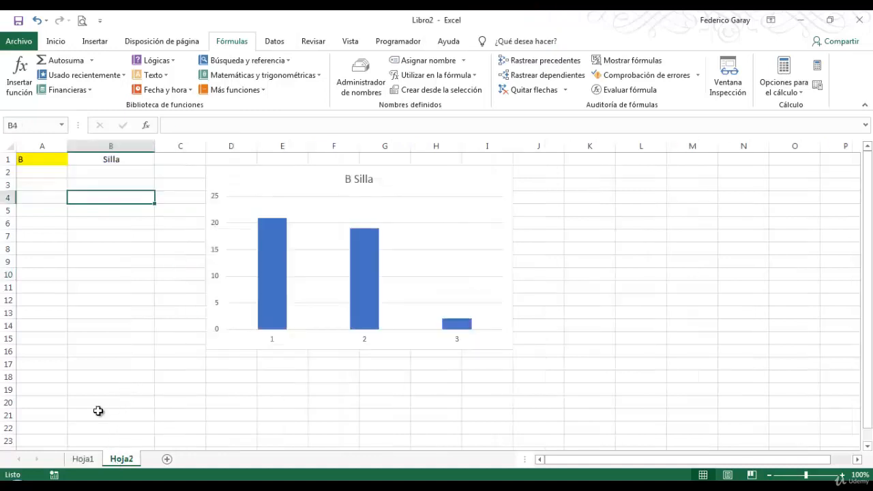
{"action": "left_click", "coordinate": [56, 210]}
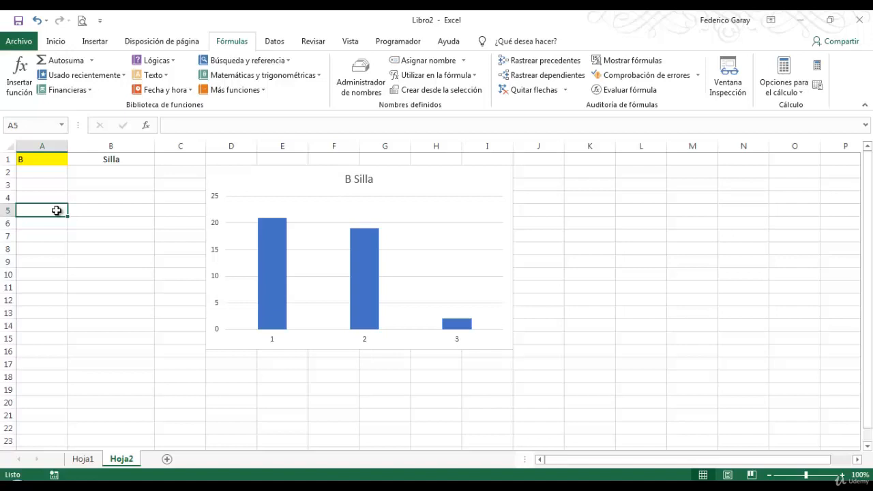
{"action": "type", "text": "=c"}
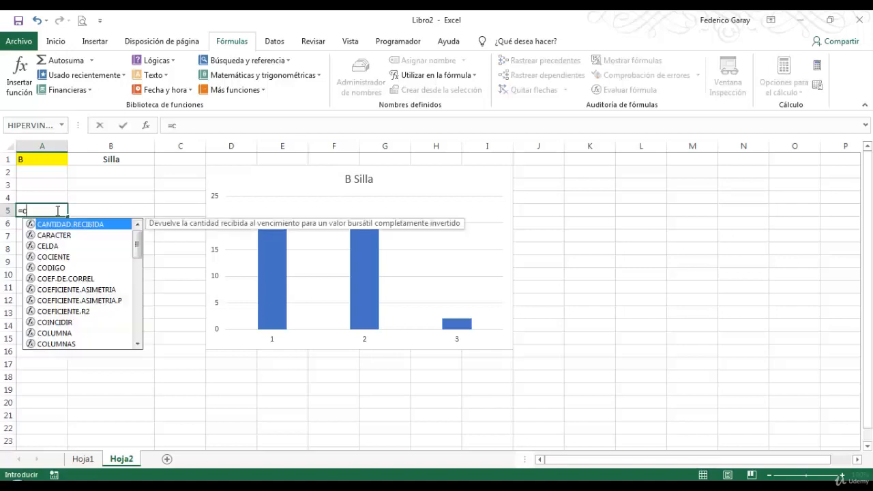
{"action": "type", "text": "oincidir("}
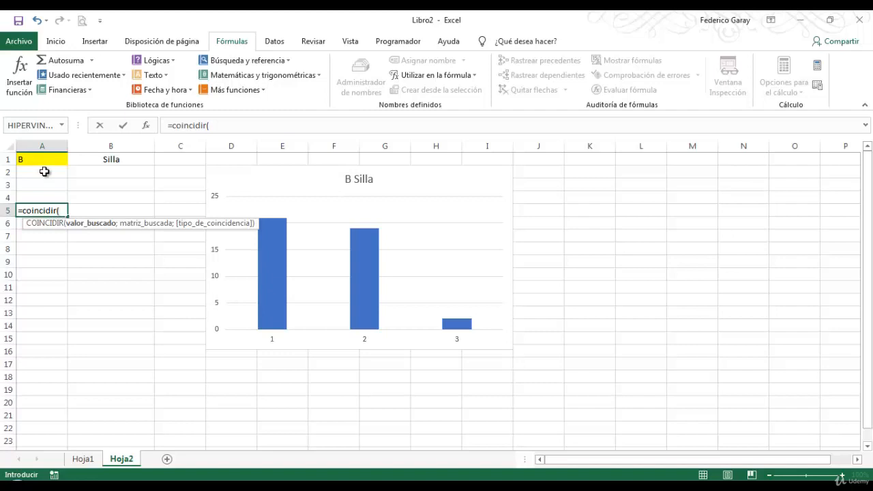
{"action": "left_click", "coordinate": [39, 160]}
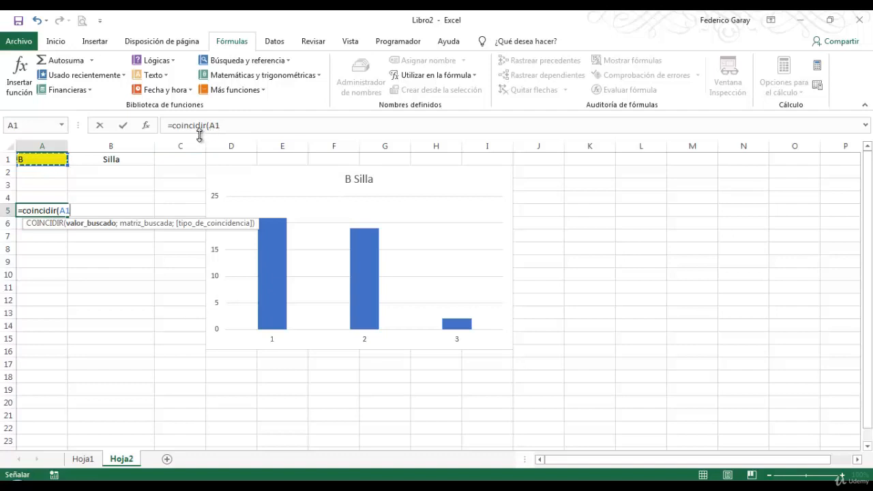
{"action": "key", "text": "F4"}
{"action": "type", "text": ";"}
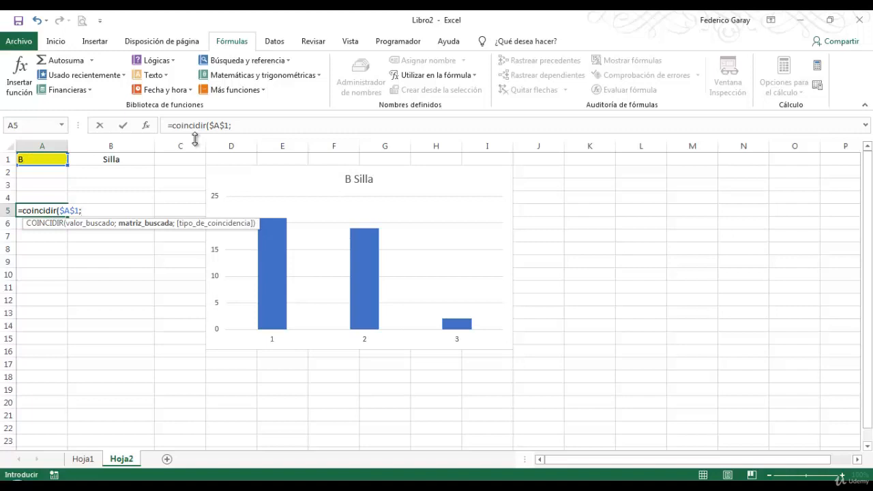
Complete the COINCIDIR formula in A5 with Hoja1!$A:$A as the lookup array and 0 for an exact match
{"action": "left_click", "coordinate": [83, 460]}
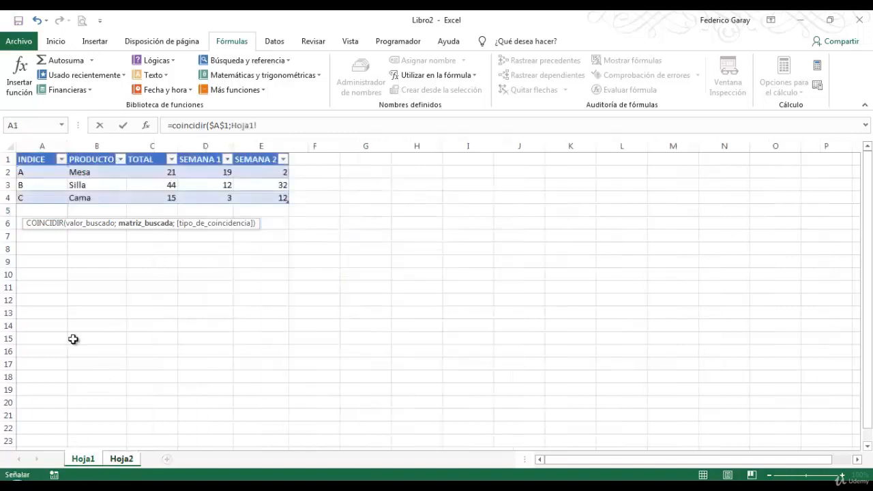
{"action": "left_click", "coordinate": [42, 147]}
{"action": "left_click", "coordinate": [264, 125]}
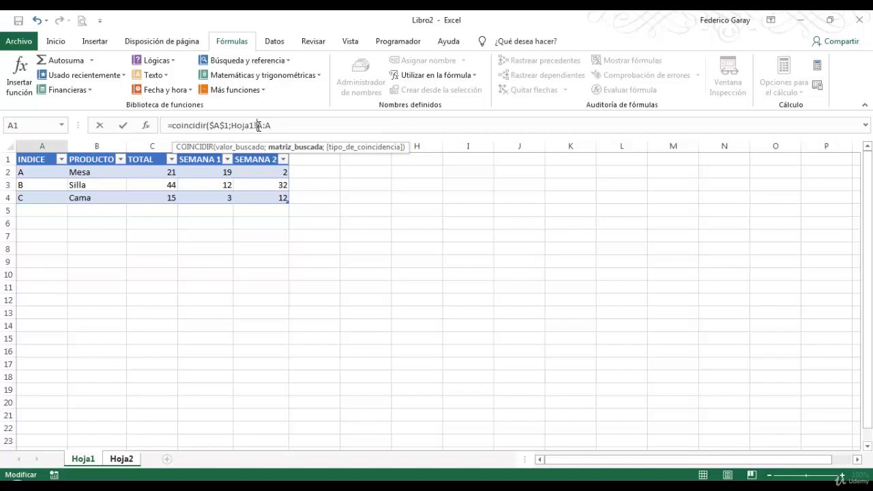
{"action": "type", "text": "$"}
{"action": "left_click", "coordinate": [271, 124]}
{"action": "type", "text": "$A;"}
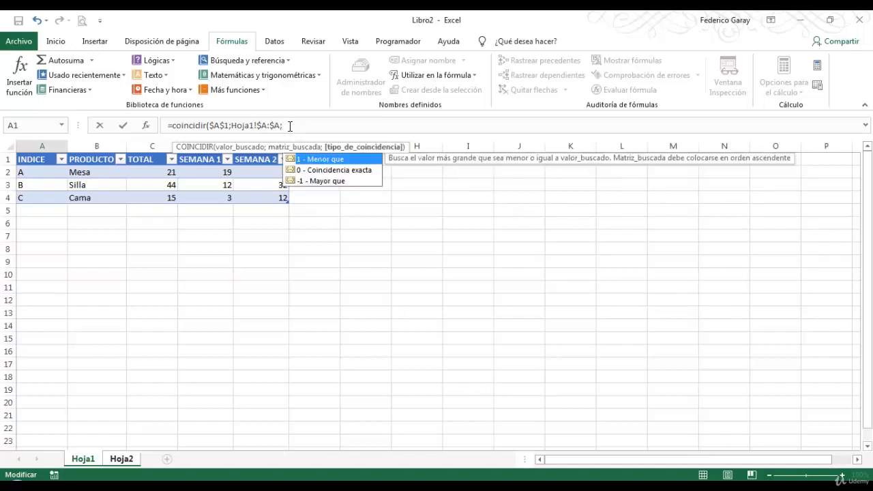
{"action": "type", "text": "0)"}
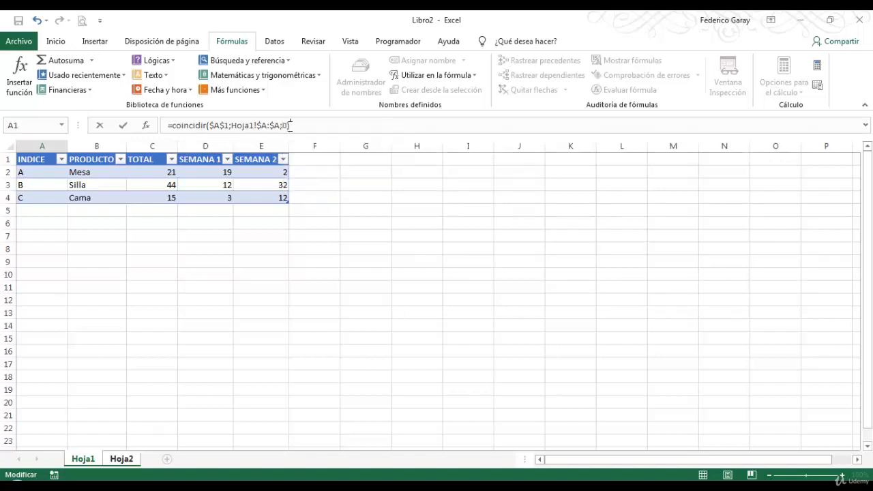
{"action": "key", "text": "Return"}
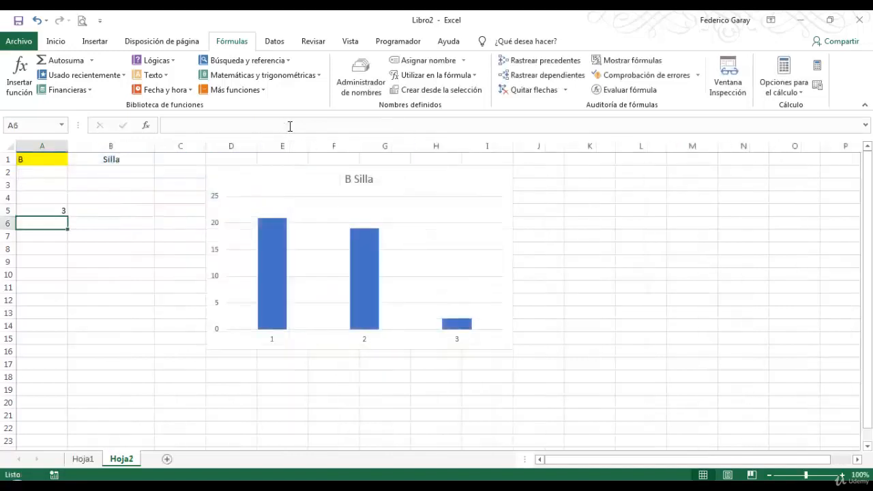
Test the COINCIDIR formula in A5 by choosing A and finally C from the drop-down list in cell A1
{"action": "left_click", "coordinate": [34, 208]}
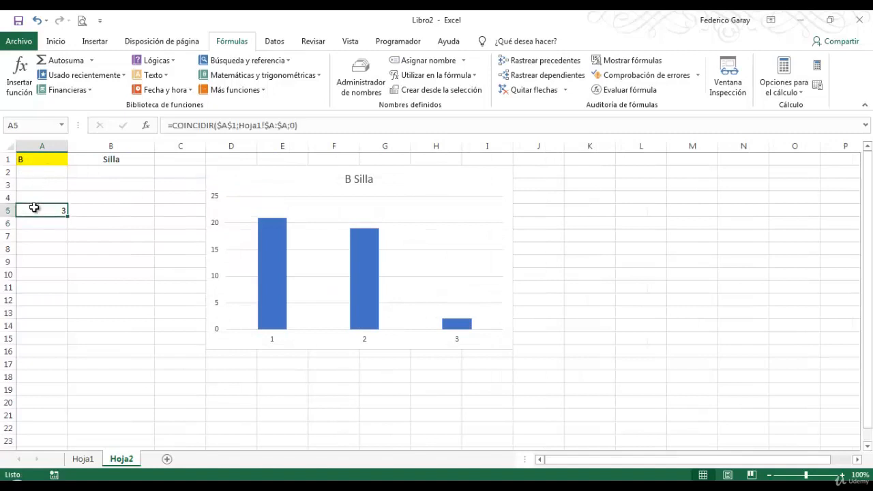
{"action": "left_click", "coordinate": [60, 163]}
{"action": "left_click", "coordinate": [72, 158]}
{"action": "left_click", "coordinate": [27, 169]}
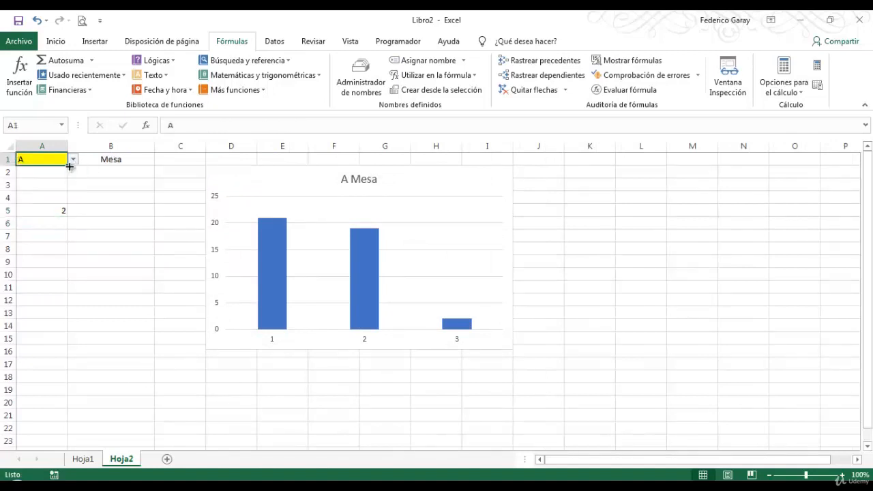
{"action": "left_click", "coordinate": [72, 159]}
{"action": "left_click", "coordinate": [58, 186]}
Subtract 1 from the COINCIDIR formula in cell A5
{"action": "left_click", "coordinate": [42, 212]}
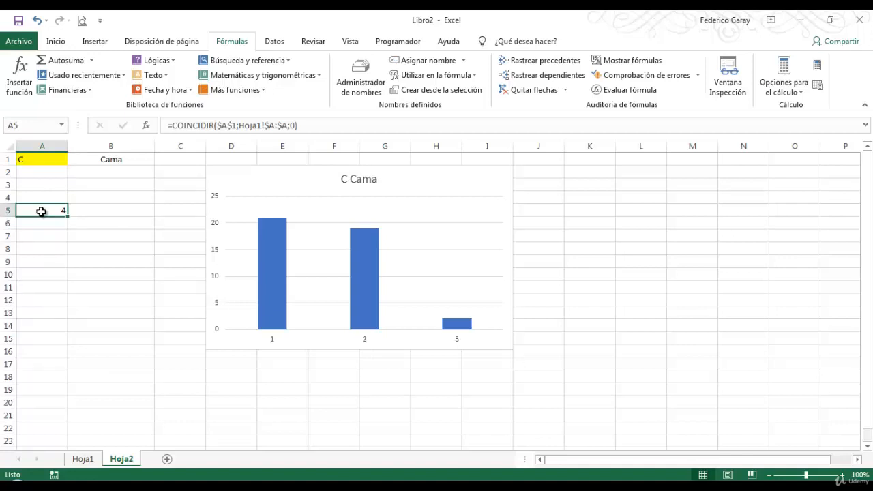
{"action": "left_click", "coordinate": [309, 126]}
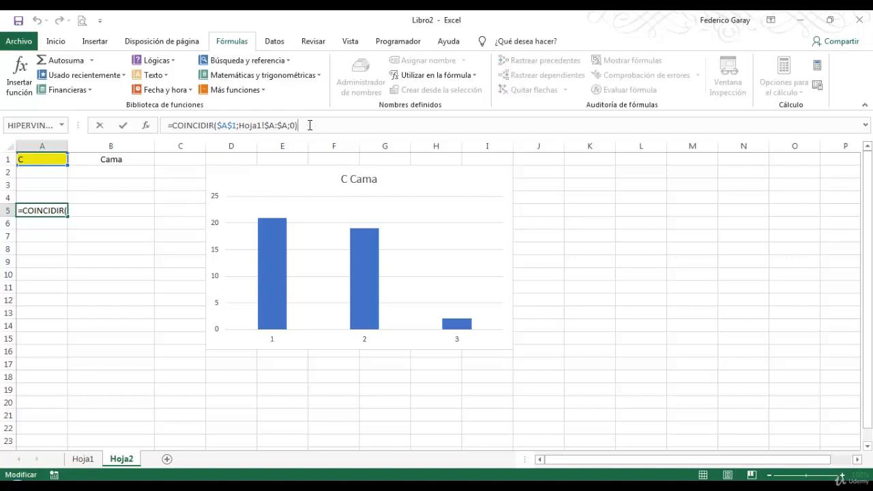
{"action": "type", "text": "-1"}
{"action": "key", "text": "Return"}
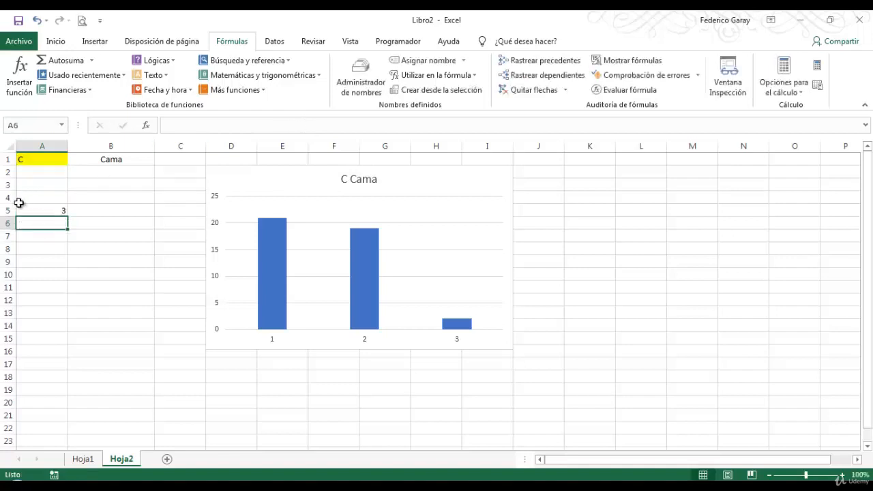
Test the adjusted formula in A5 by choosing A and finally B from the drop-down list in cell A1
{"action": "left_click", "coordinate": [48, 160]}
{"action": "left_click", "coordinate": [74, 160]}
{"action": "left_click", "coordinate": [60, 170]}
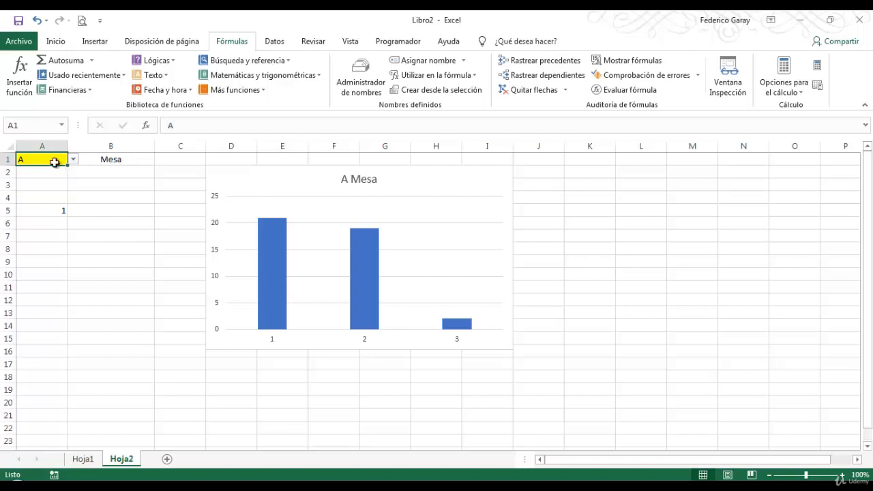
{"action": "left_click", "coordinate": [73, 159]}
{"action": "left_click", "coordinate": [58, 180]}
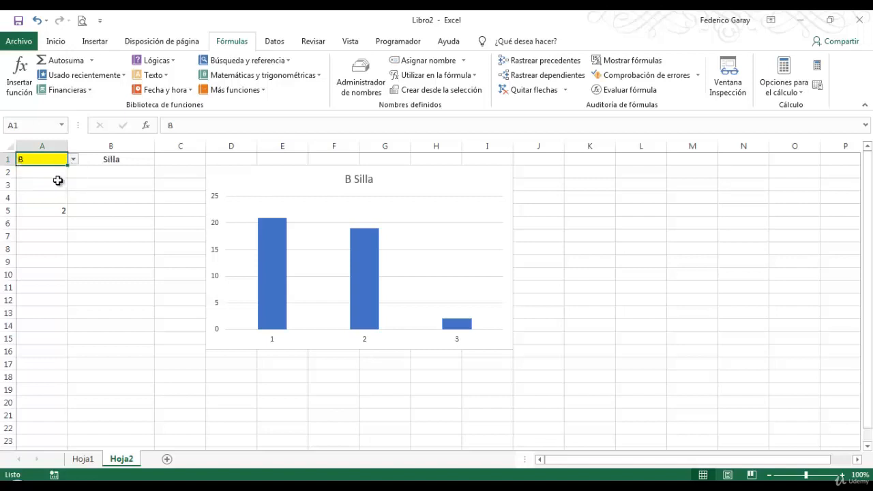
Copy the COINCIDIR expression from cell A5, including the -1 but without the equals sign
{"action": "left_click", "coordinate": [47, 211]}
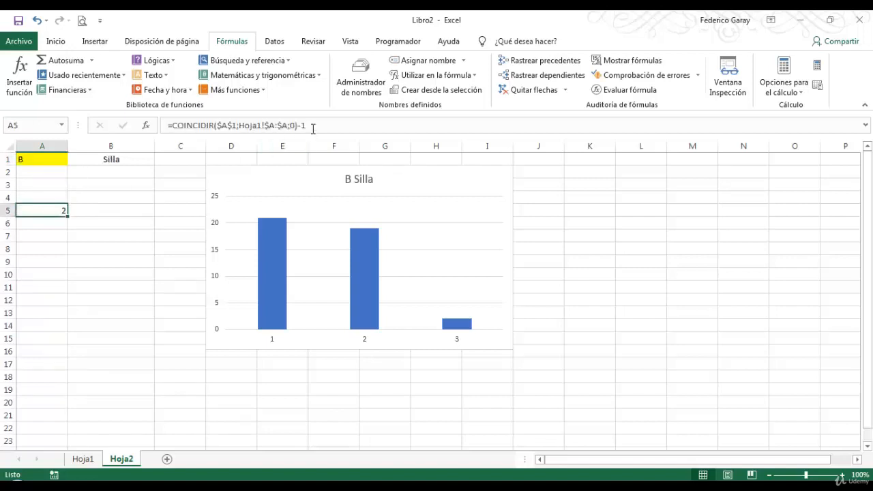
{"action": "left_click_drag", "start_coordinate": [308, 125], "coordinate": [172, 130]}
{"action": "key", "text": "Return"}
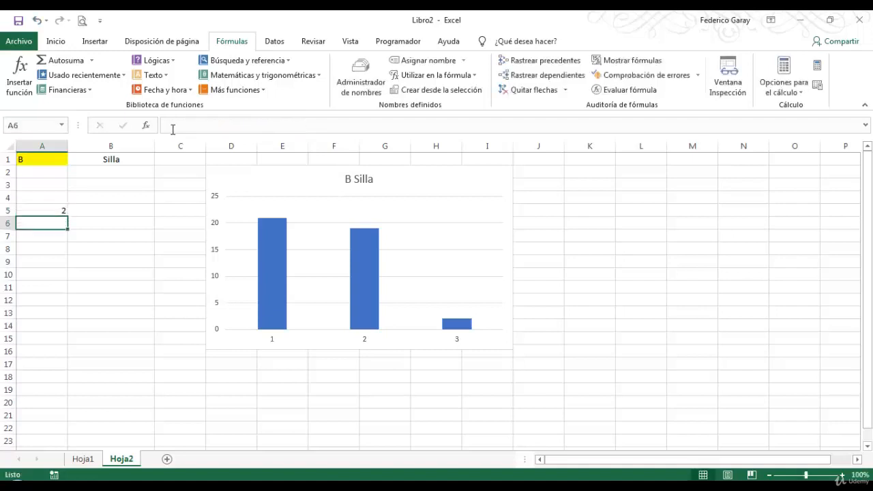
Replace the row offset in the MisDatos DESREF formula with COINCIDIR(Hoja2!$A$1;Hoja1!$A:$A;0)-1, check the referenced range and close the name manager
{"action": "left_click", "coordinate": [353, 80]}
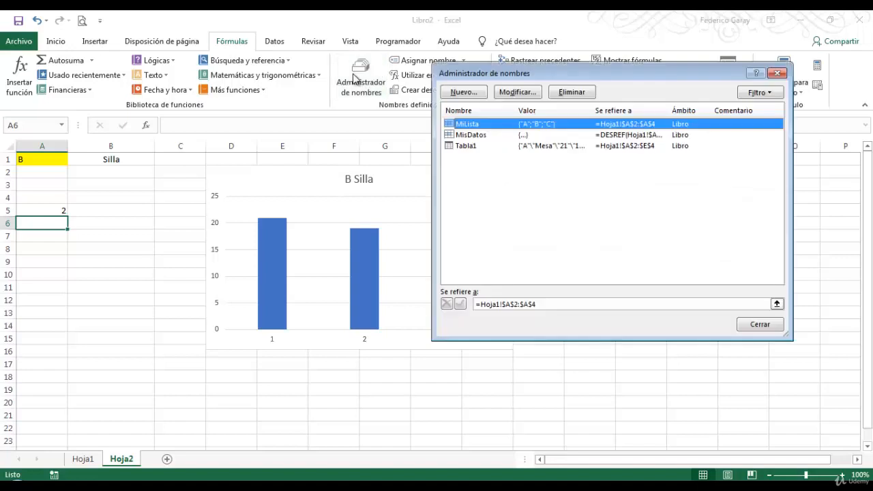
{"action": "left_click", "coordinate": [470, 139]}
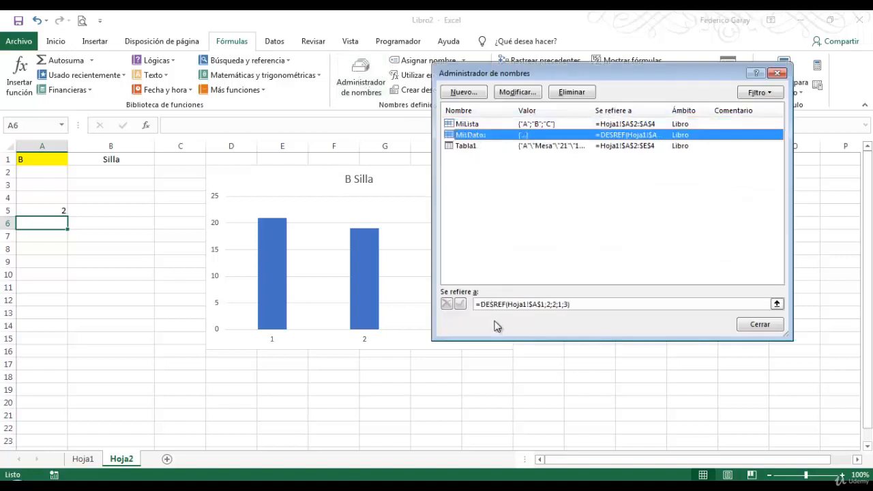
{"action": "left_click", "coordinate": [548, 305]}
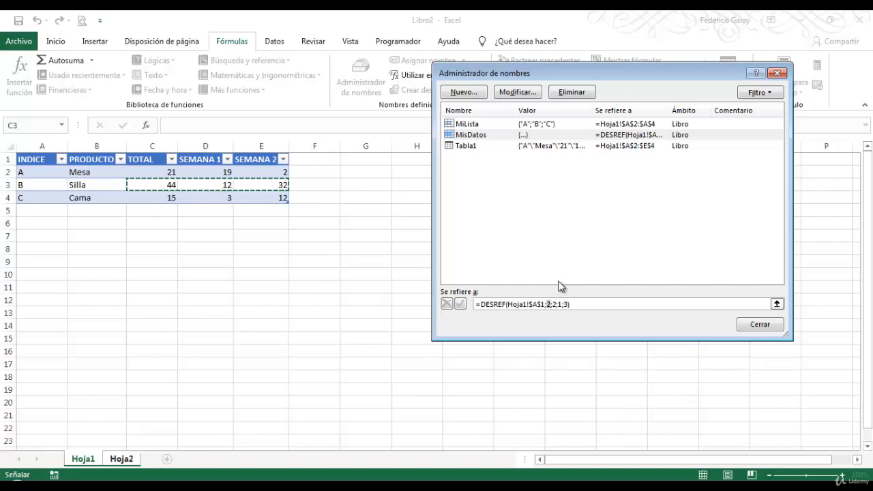
{"action": "key", "text": "ctrl+v"}
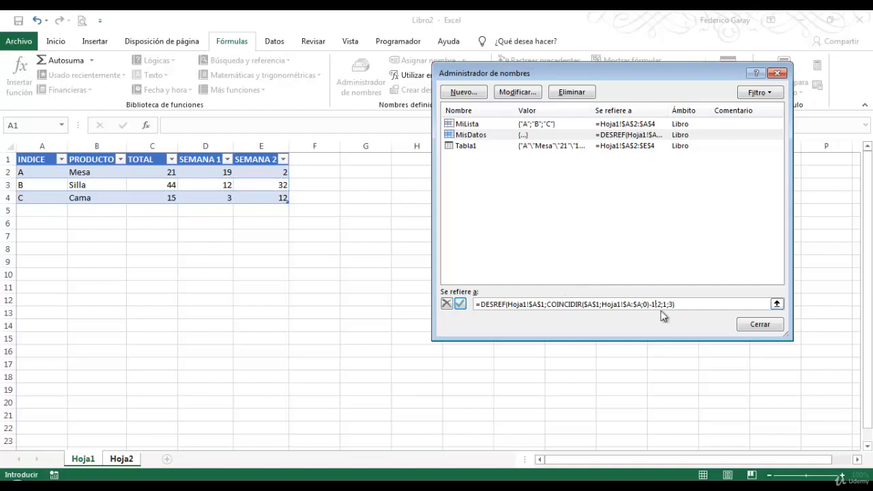
{"action": "key", "text": "ctrl+Page_Down"}
{"action": "left_click", "coordinate": [460, 303]}
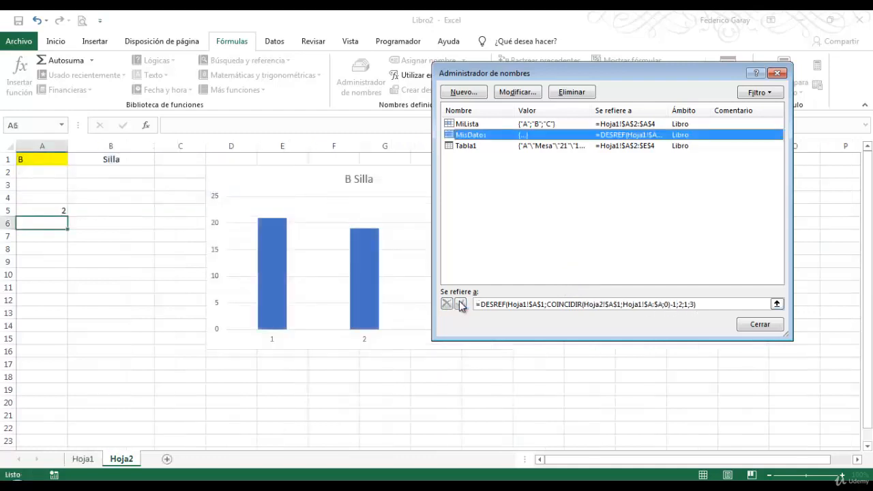
{"action": "left_click", "coordinate": [584, 304]}
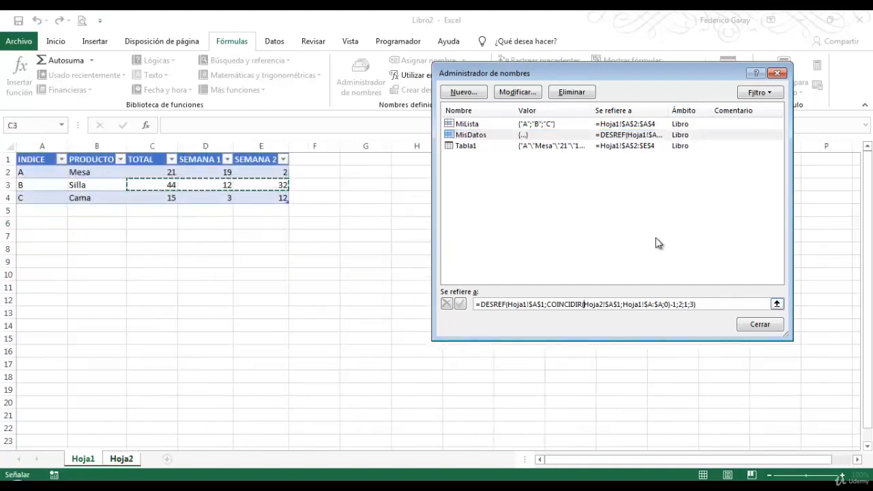
{"action": "left_click", "coordinate": [753, 325]}
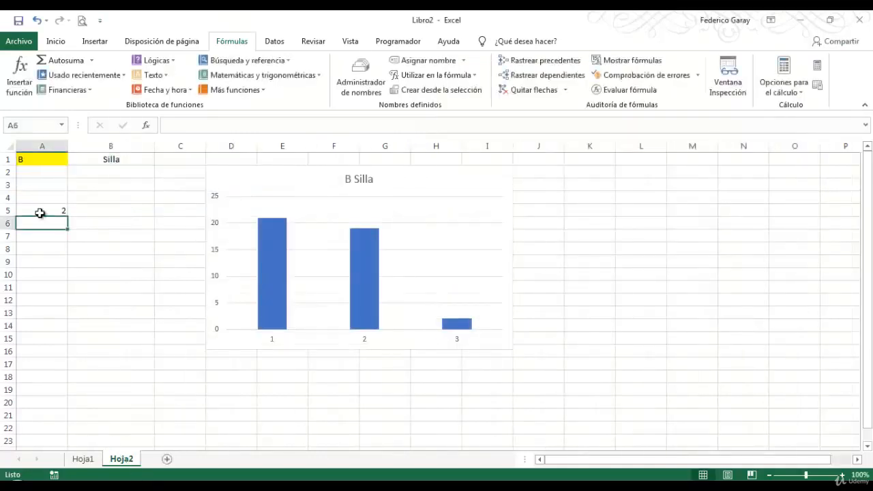
Choose A from the drop-down list in cell A1 and check which range MisDatos refers to in the name manager
{"action": "left_click", "coordinate": [43, 159]}
{"action": "left_click", "coordinate": [73, 159]}
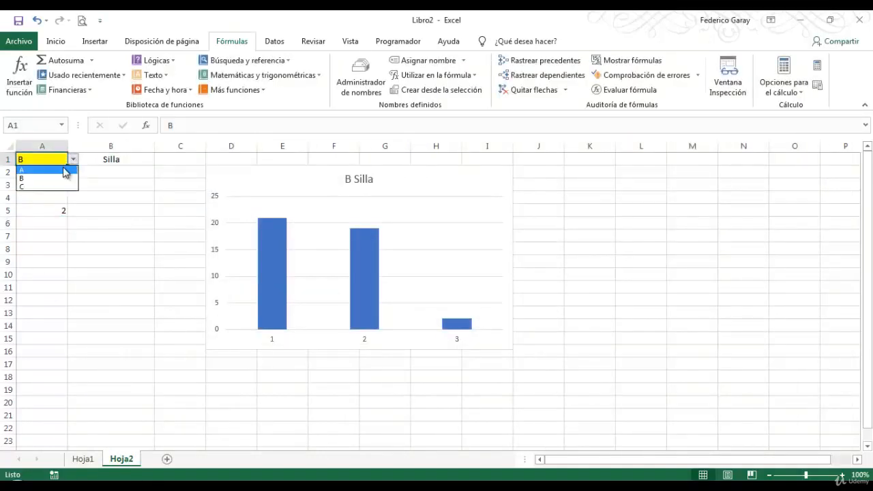
{"action": "left_click", "coordinate": [65, 170]}
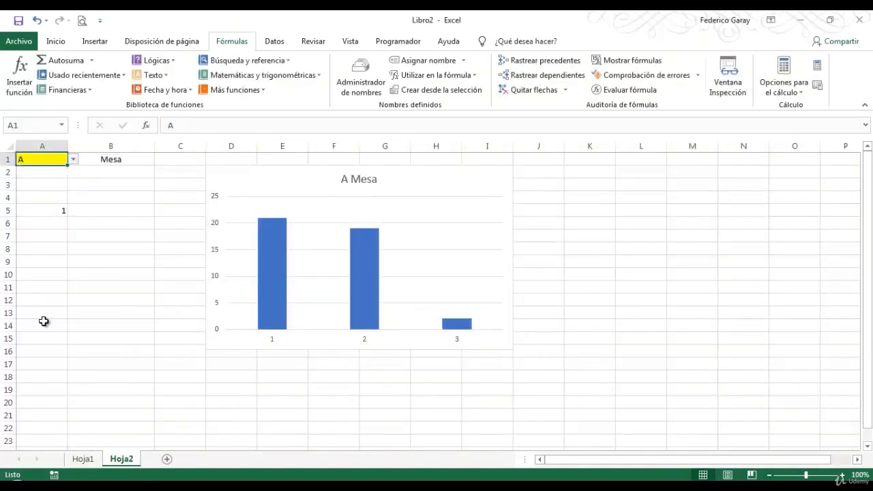
{"action": "left_click", "coordinate": [362, 79]}
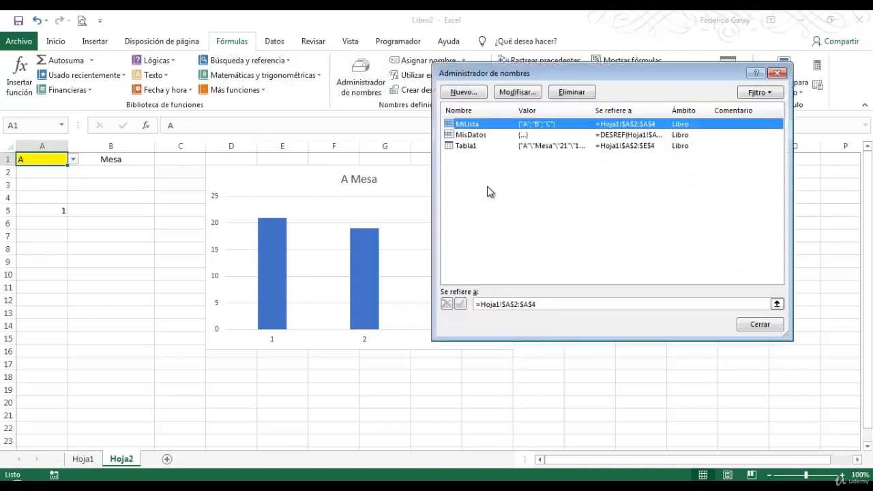
{"action": "left_click", "coordinate": [476, 135]}
{"action": "left_click", "coordinate": [577, 304]}
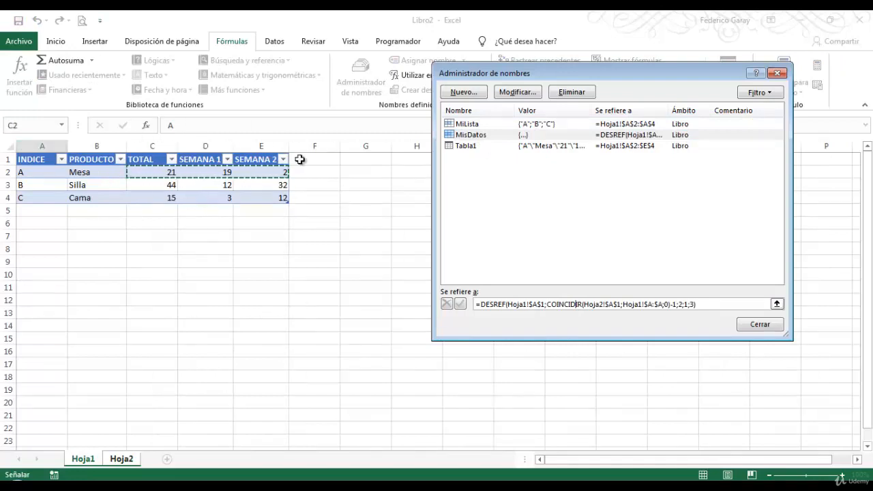
{"action": "left_click", "coordinate": [759, 324]}
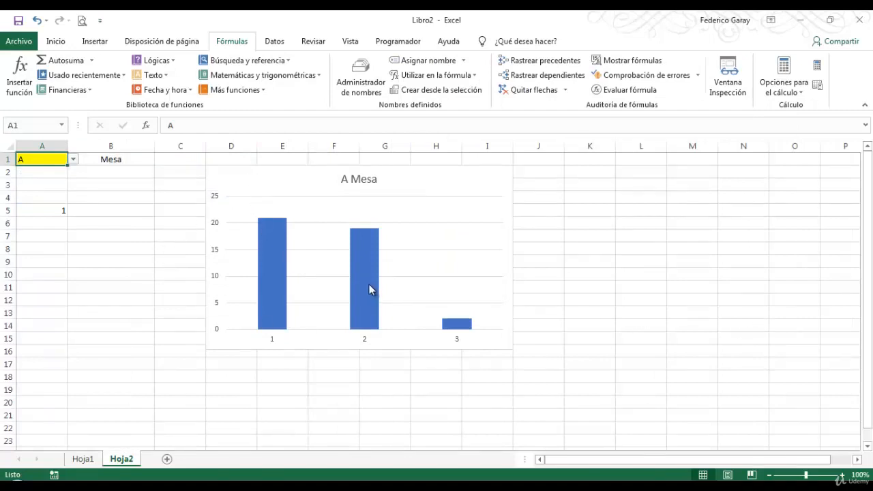
Link the chart's series values to the named range with =Hoja1!MisDatos and accept the data source changes
{"action": "mouse_move", "coordinate": [367, 284]}
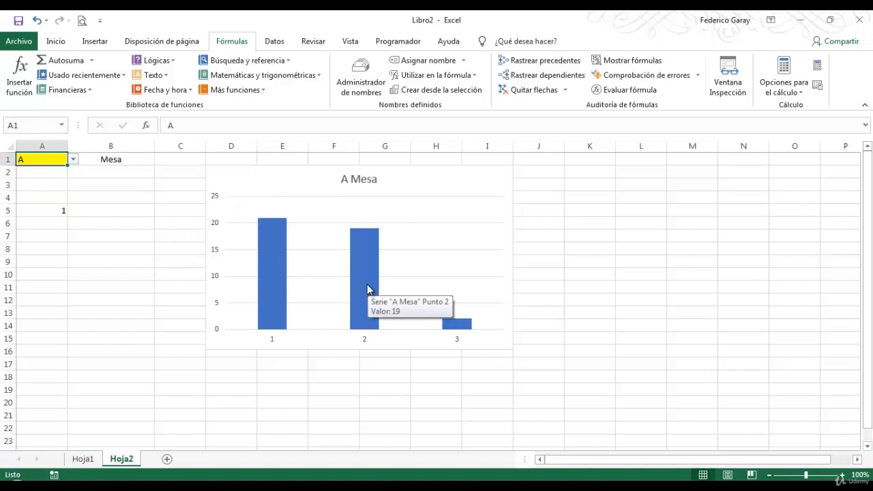
{"action": "right_click", "coordinate": [359, 257]}
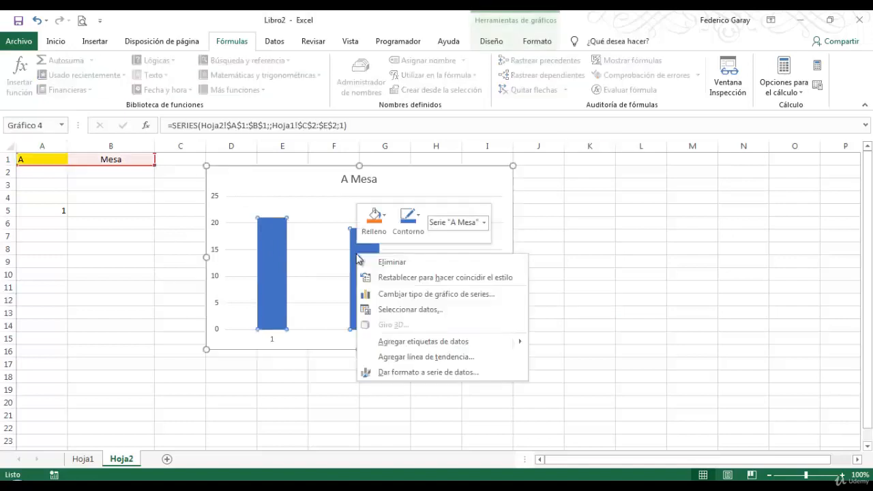
{"action": "left_click", "coordinate": [407, 312]}
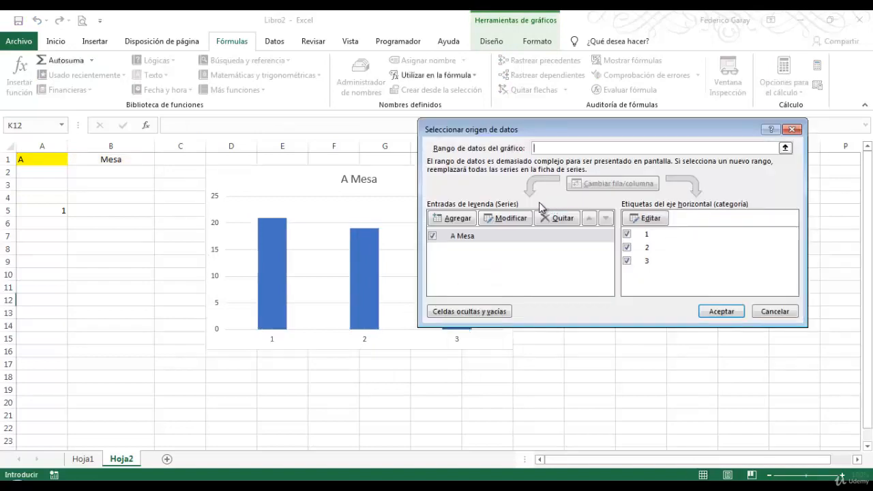
{"action": "left_click", "coordinate": [504, 218]}
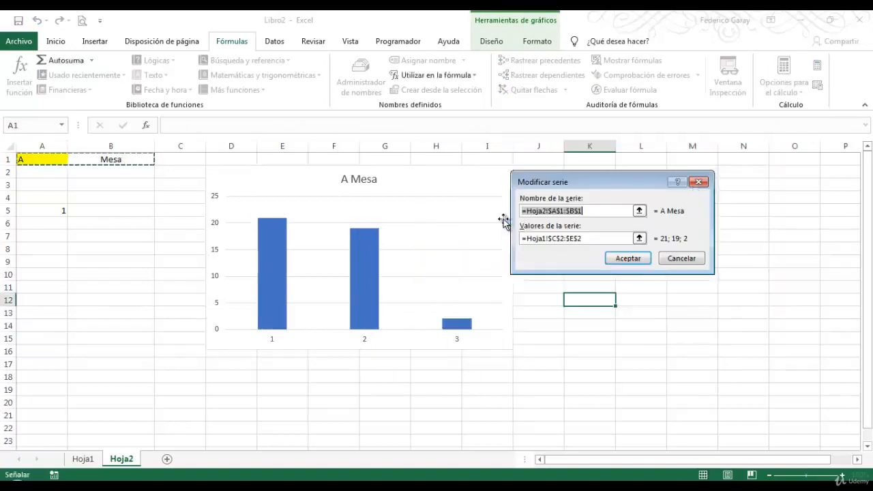
{"action": "left_click", "coordinate": [593, 238]}
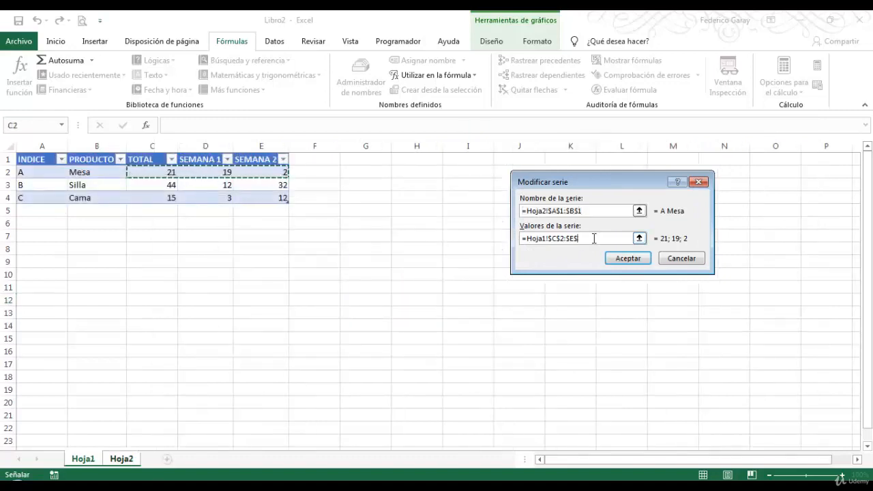
{"action": "key", "text": "BackSpace"}
{"action": "key", "text": "BackSpace"}
{"action": "key", "text": "BackSpace"}
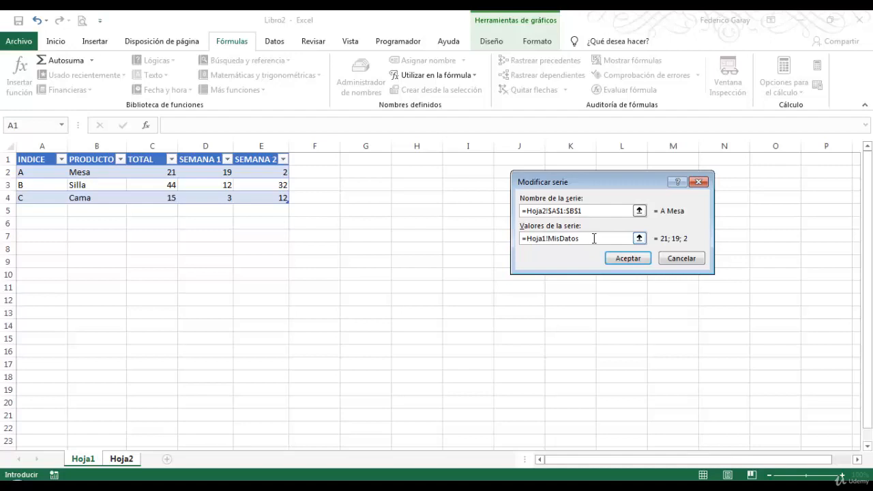
{"action": "left_click", "coordinate": [628, 260]}
{"action": "left_click", "coordinate": [712, 312]}
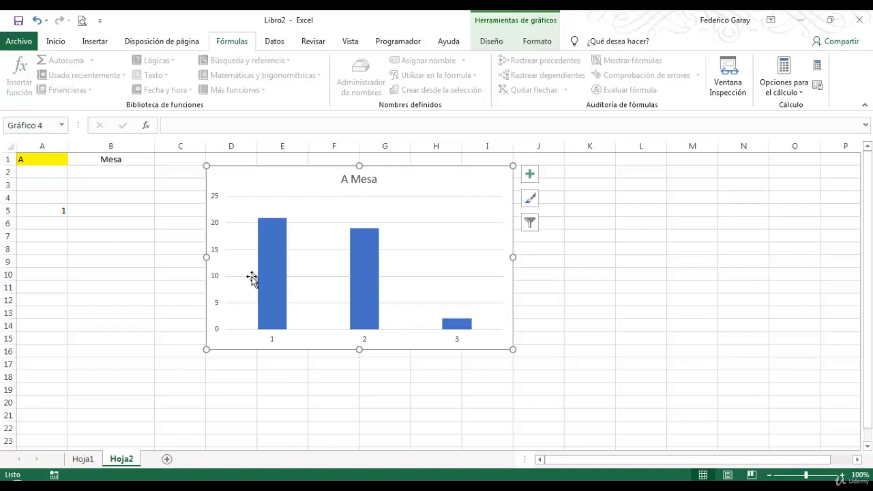
Test the dynamic chart by choosing B and finally C from the drop-down list in cell A1
{"action": "left_click", "coordinate": [45, 161]}
{"action": "left_click", "coordinate": [72, 160]}
{"action": "left_click", "coordinate": [54, 185]}
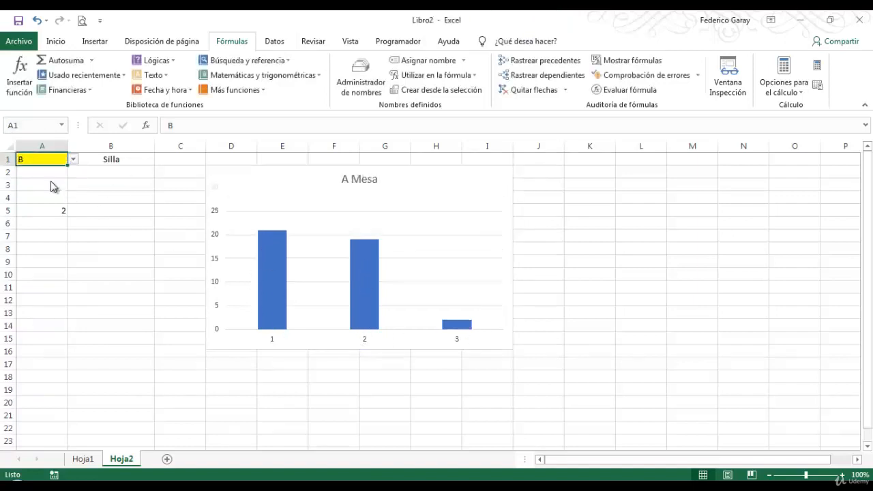
{"action": "left_click", "coordinate": [73, 160]}
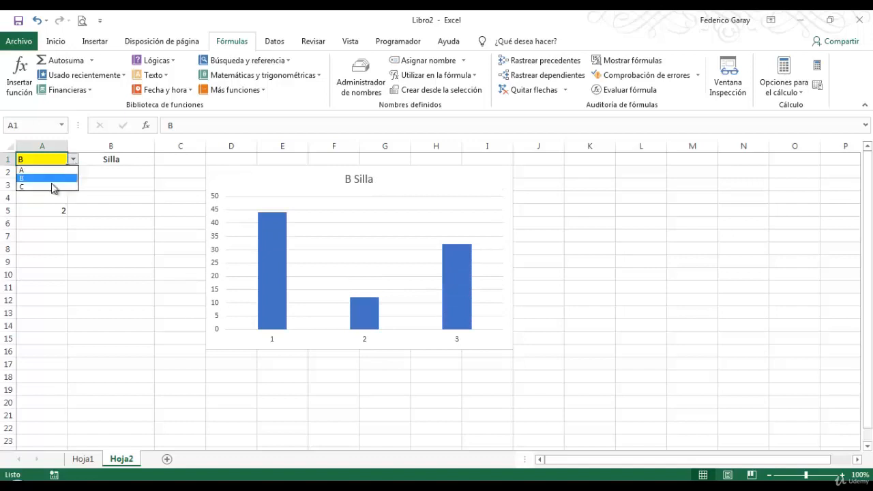
{"action": "left_click", "coordinate": [53, 191]}
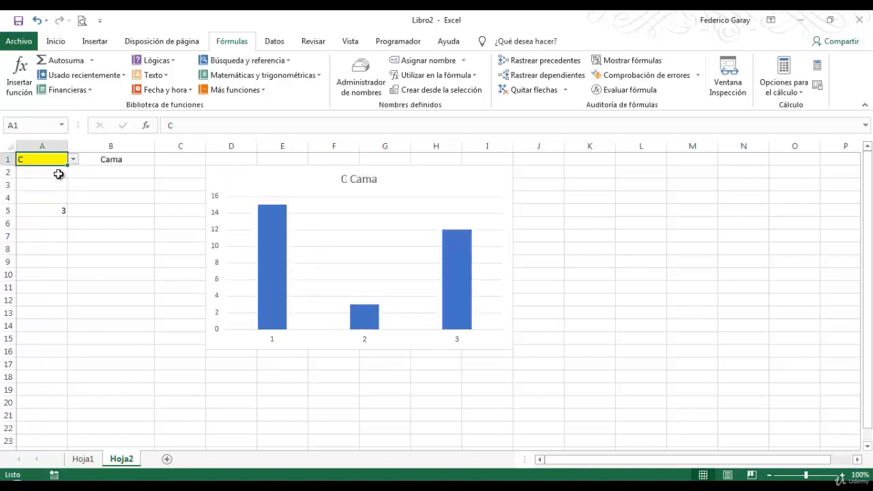
Add row 5 to the table on Hoja1 with index D, product Sofá, total 45, SEMANA 1 10 and SEMANA 2 35
{"action": "left_click", "coordinate": [82, 463]}
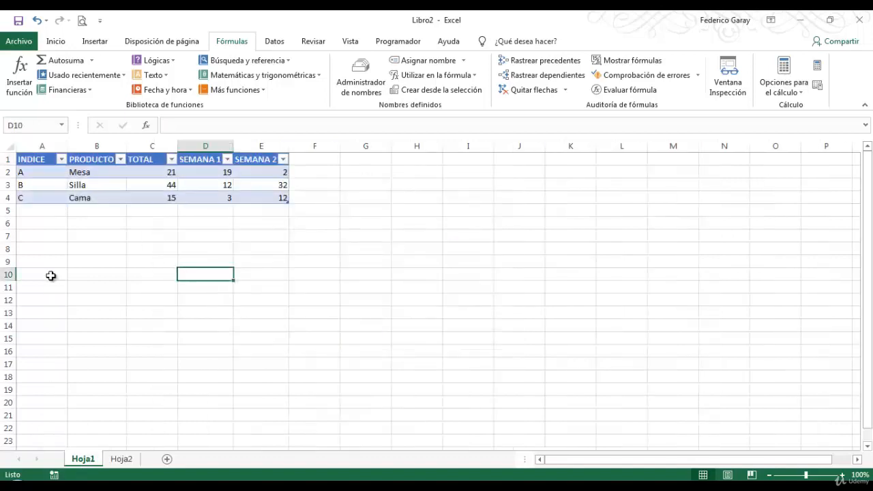
{"action": "left_click", "coordinate": [51, 212]}
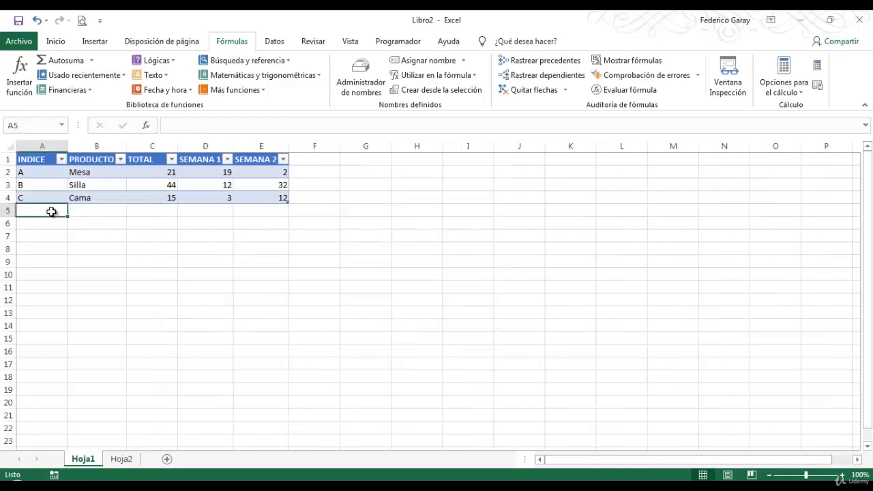
{"action": "type", "text": "D"}
{"action": "key", "text": "Tab"}
{"action": "type", "text": "So"}
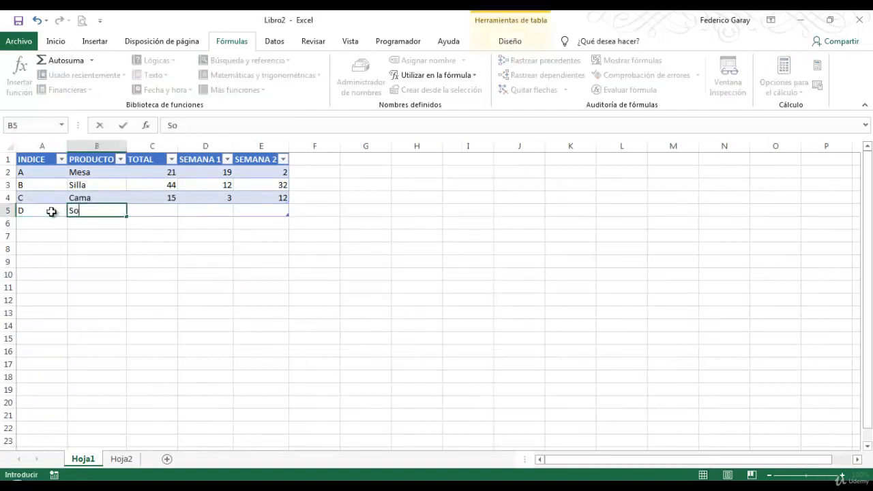
{"action": "key", "text": "Tab"}
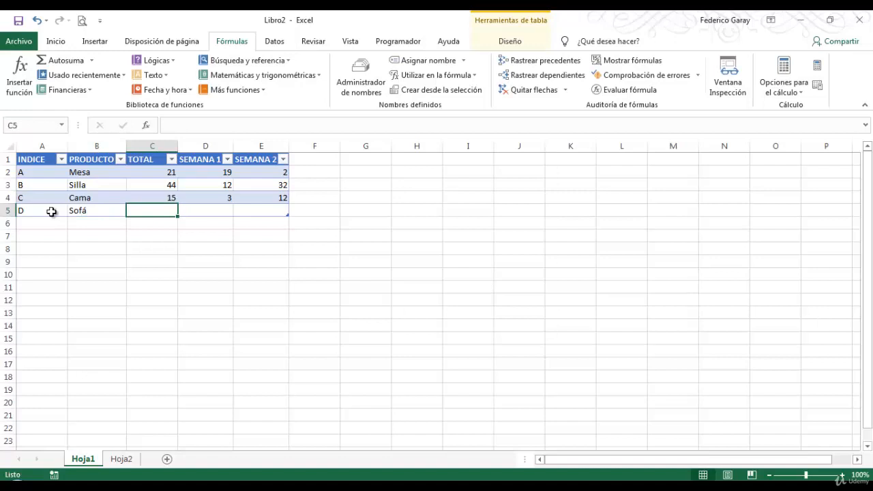
{"action": "type", "text": "45"}
{"action": "key", "text": "Tab"}
{"action": "type", "text": "10"}
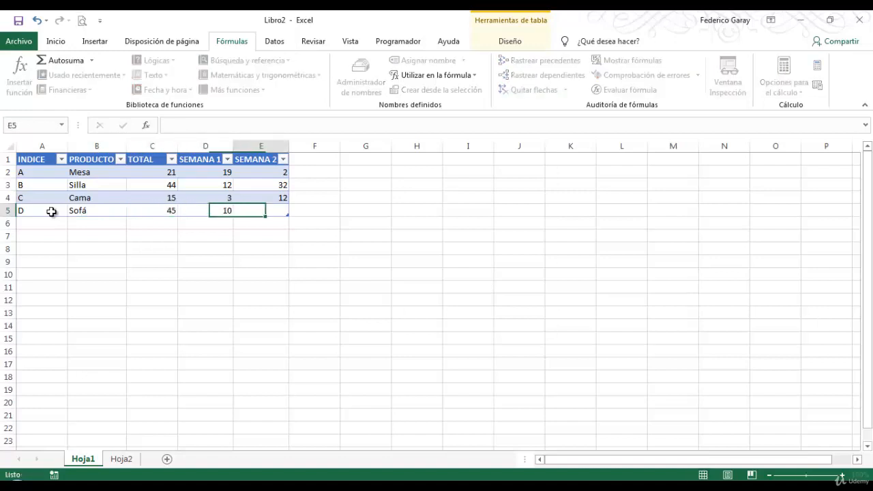
{"action": "key", "text": "Tab"}
{"action": "type", "text": "35"}
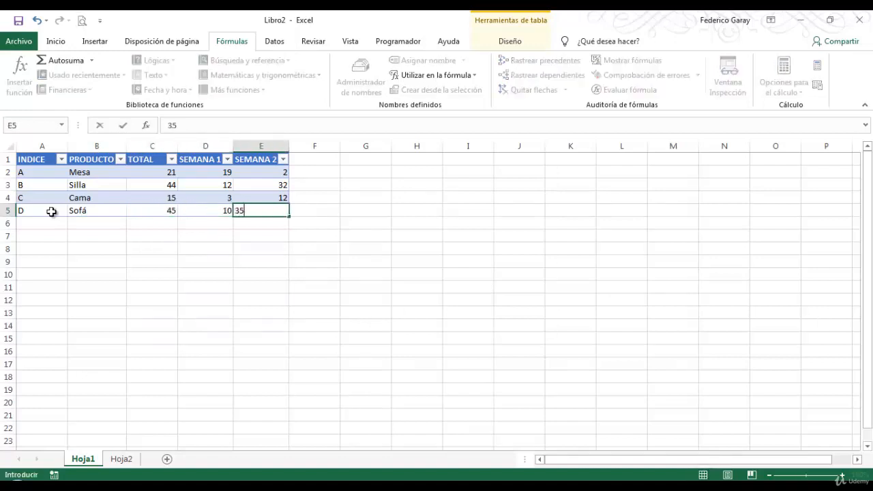
{"action": "key", "text": "Return"}
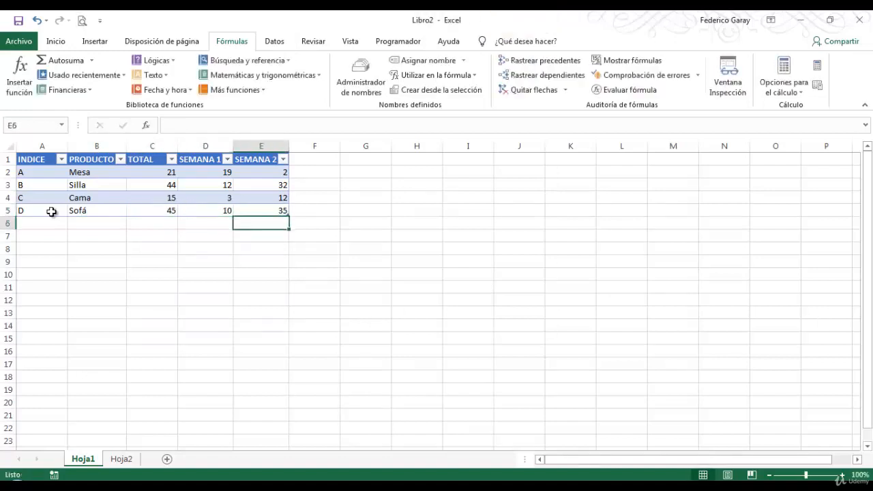
Test the chart on Hoja2 with the added product by choosing D from the drop-down list in cell A1
{"action": "left_click", "coordinate": [120, 458]}
{"action": "left_click", "coordinate": [72, 159]}
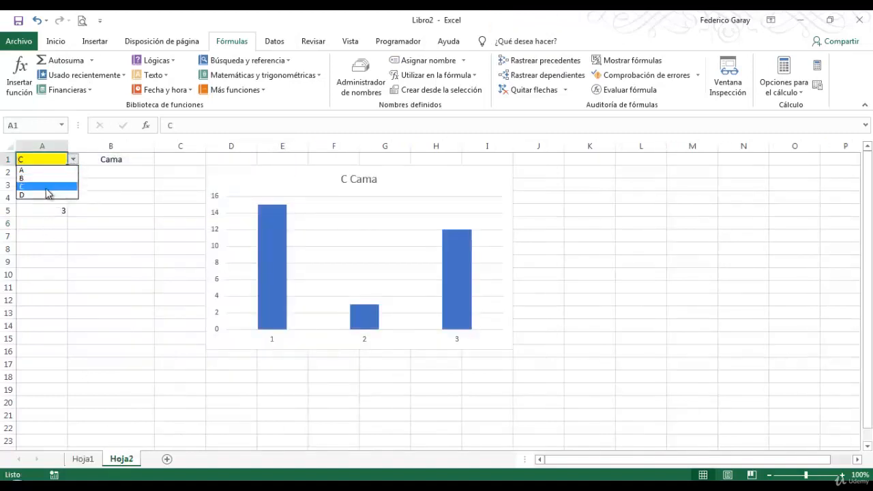
{"action": "left_click", "coordinate": [47, 196]}
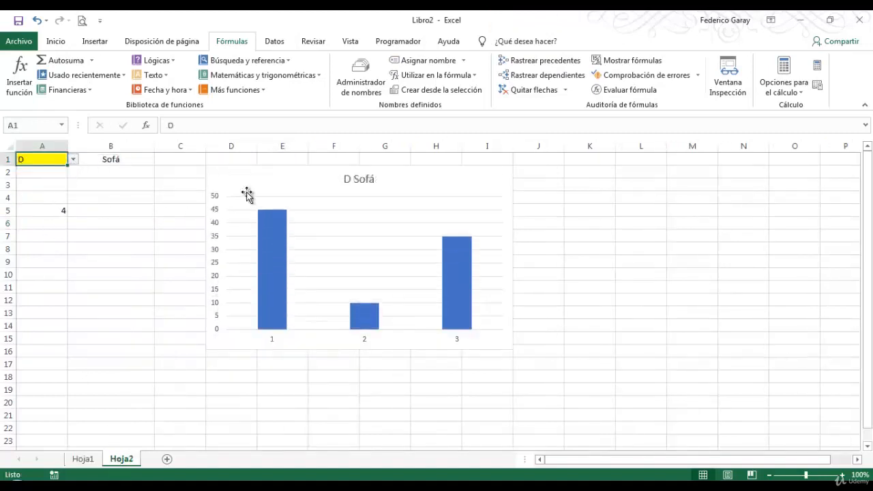
{"action": "mouse_move", "coordinate": [443, 277]}
Hide the helper formula's result in cell A5 of Hoja2 by making its font colour white
{"action": "left_click", "coordinate": [40, 208]}
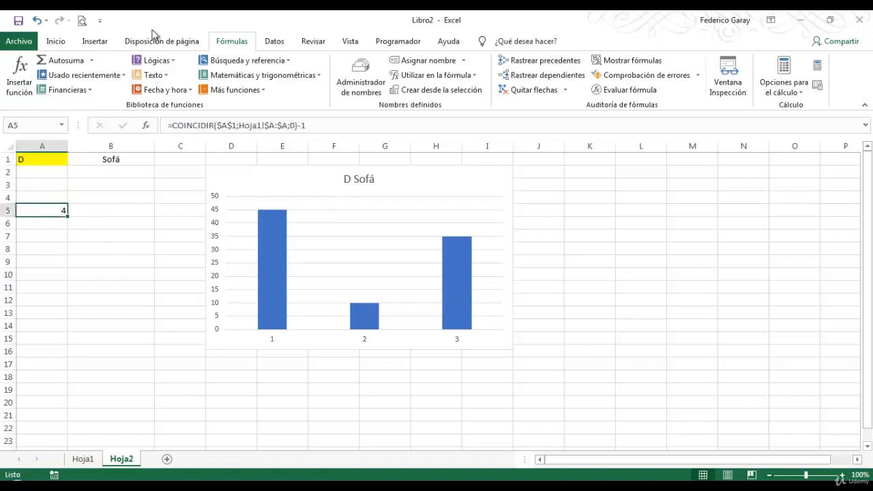
{"action": "left_click", "coordinate": [55, 42]}
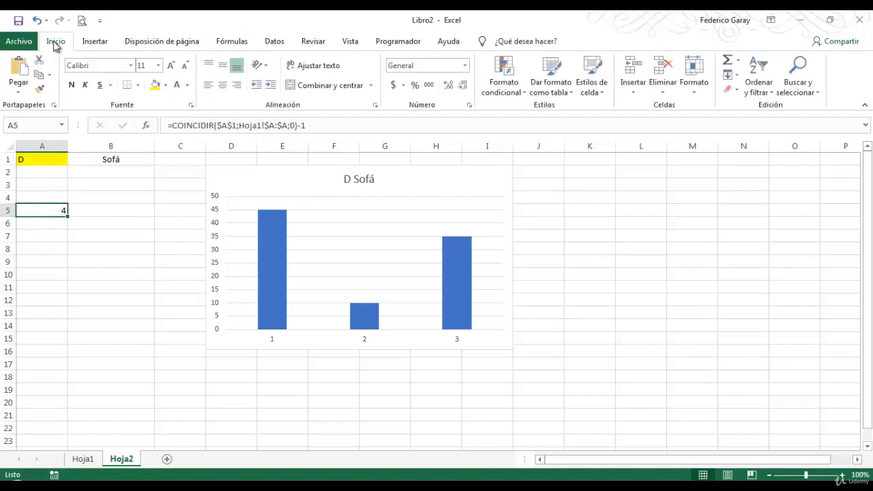
{"action": "left_click", "coordinate": [179, 86]}
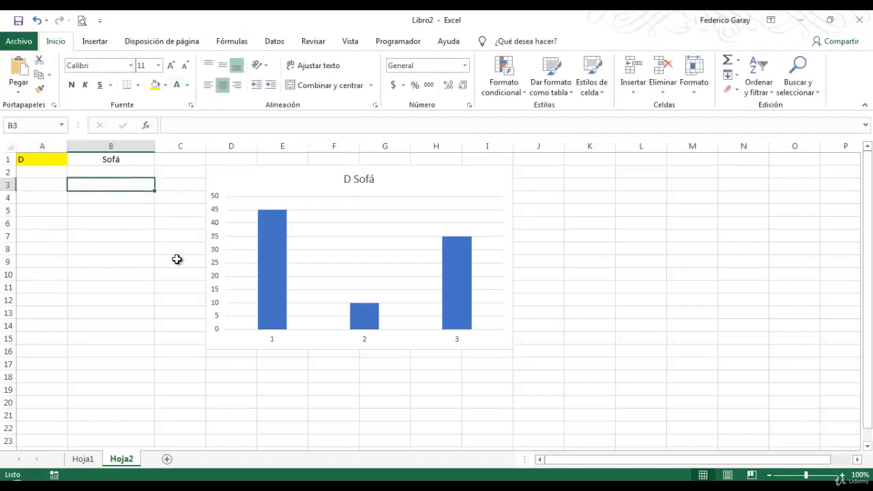
Switch the chart to product B using the drop-down list in cell A1
{"action": "left_click", "coordinate": [57, 161]}
{"action": "left_click", "coordinate": [73, 162]}
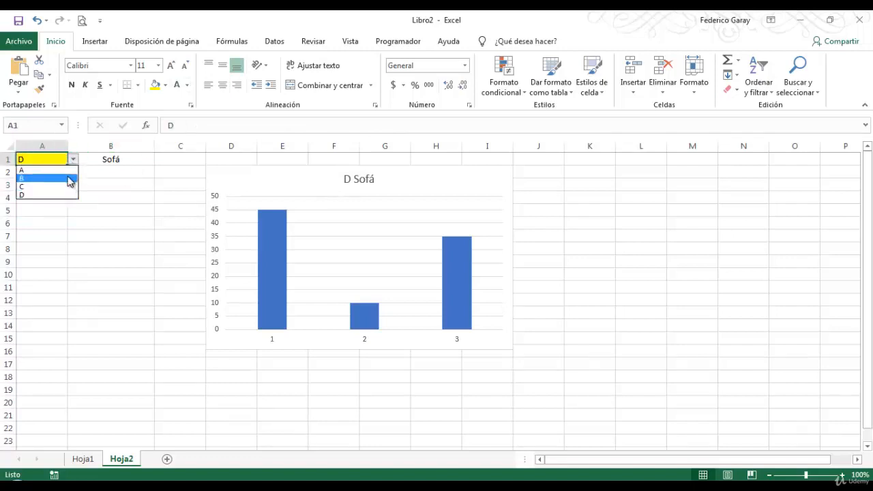
{"action": "left_click", "coordinate": [69, 179]}
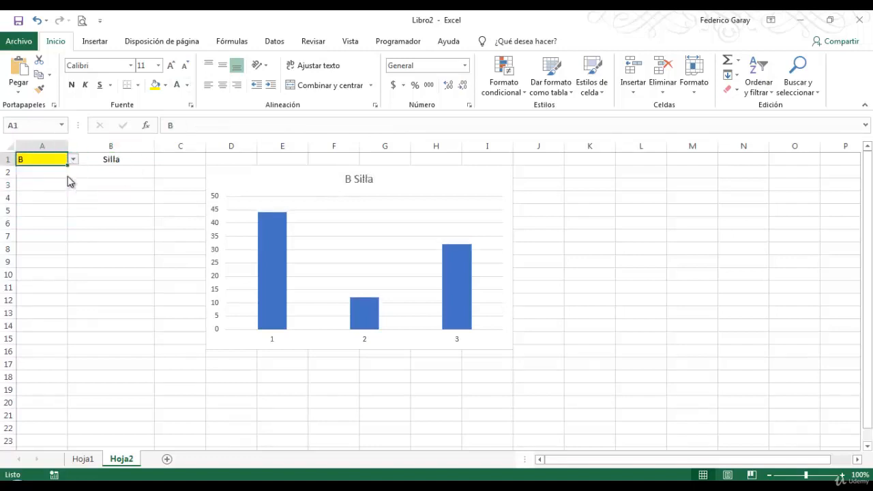